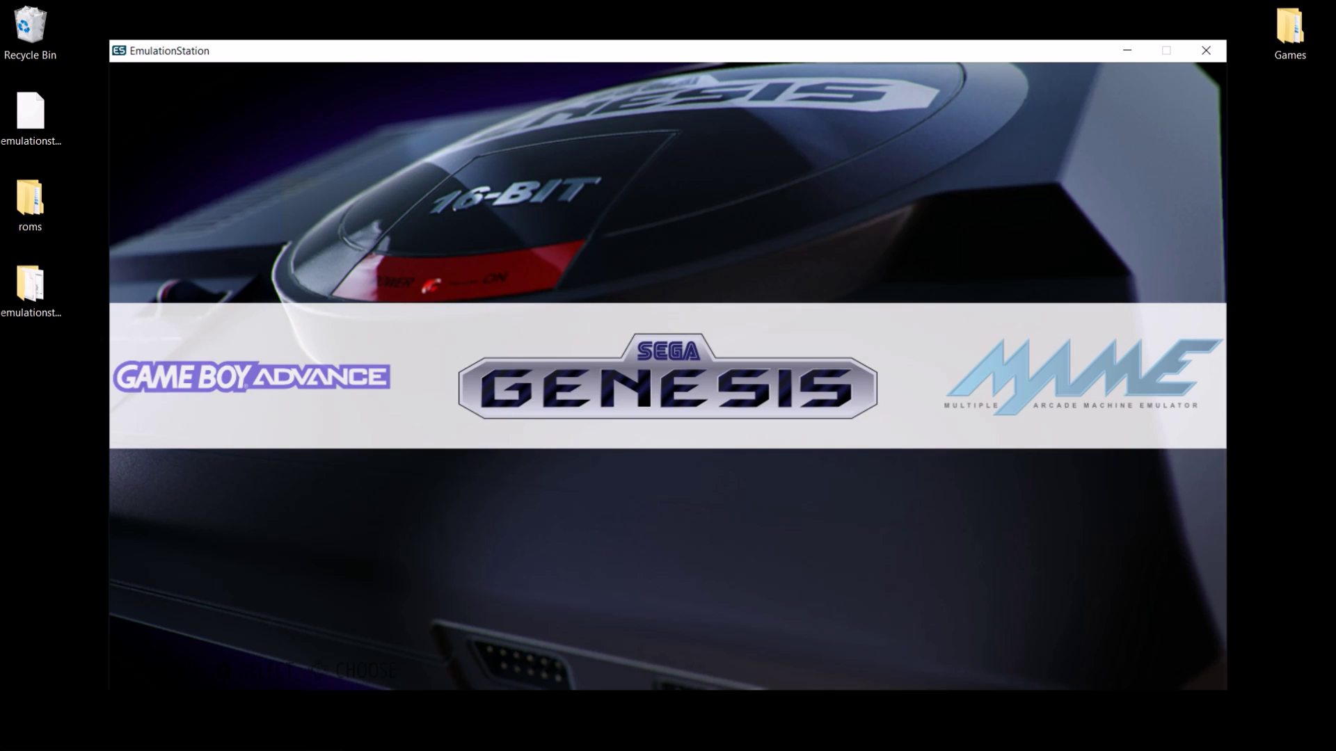
click(1127, 51)
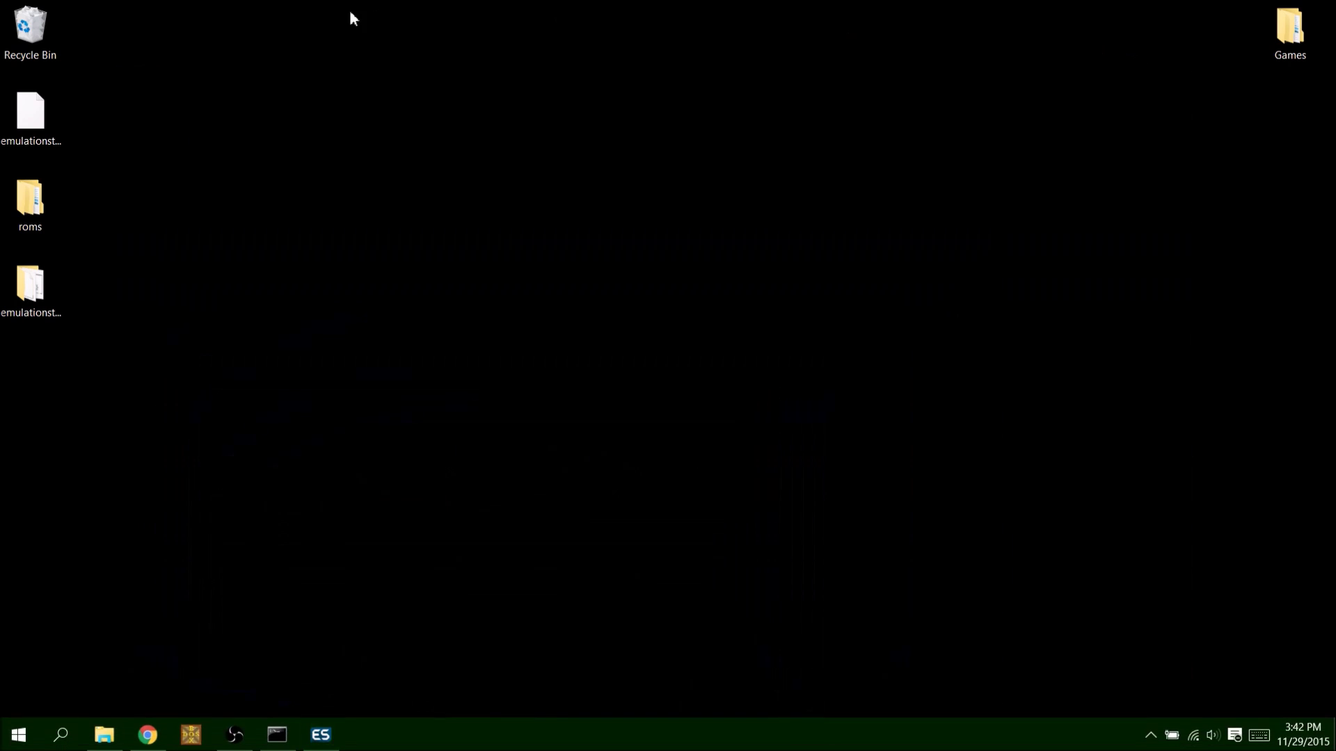
click(21, 122)
right_click(29, 121)
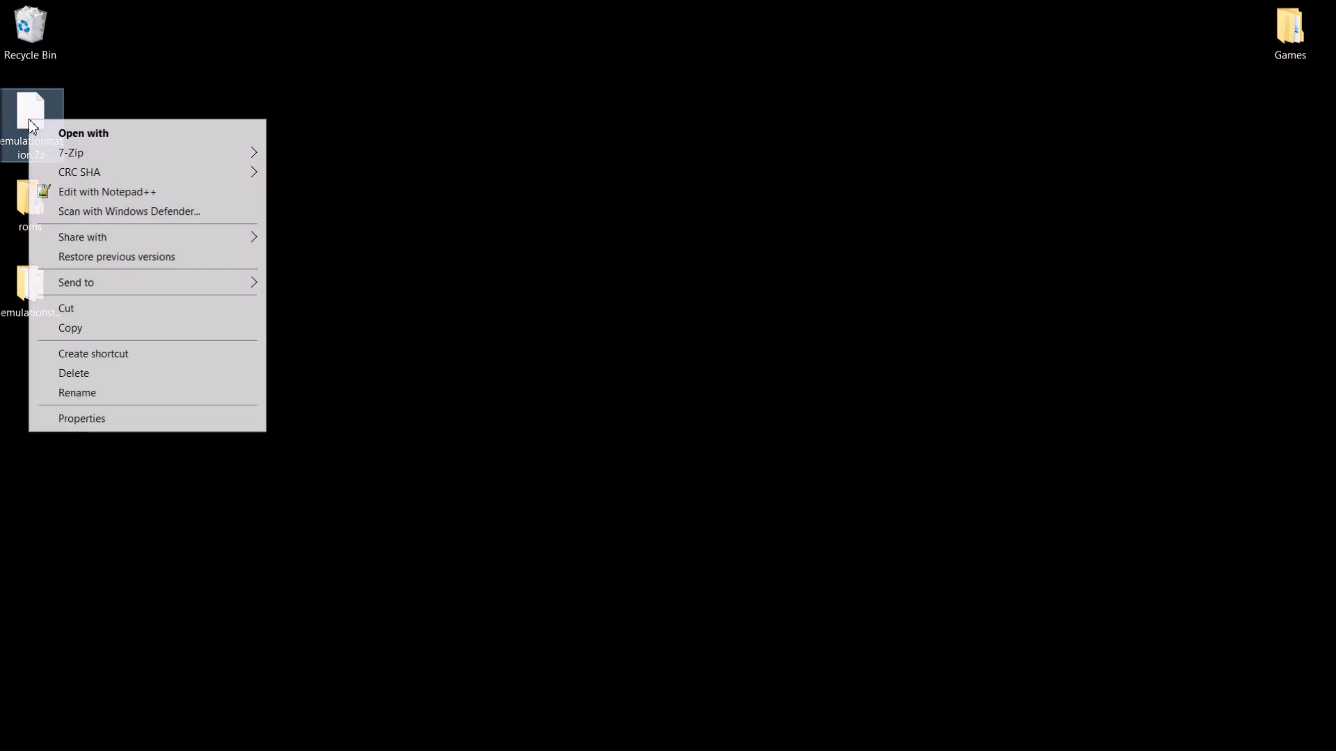
mouse_move(81, 155)
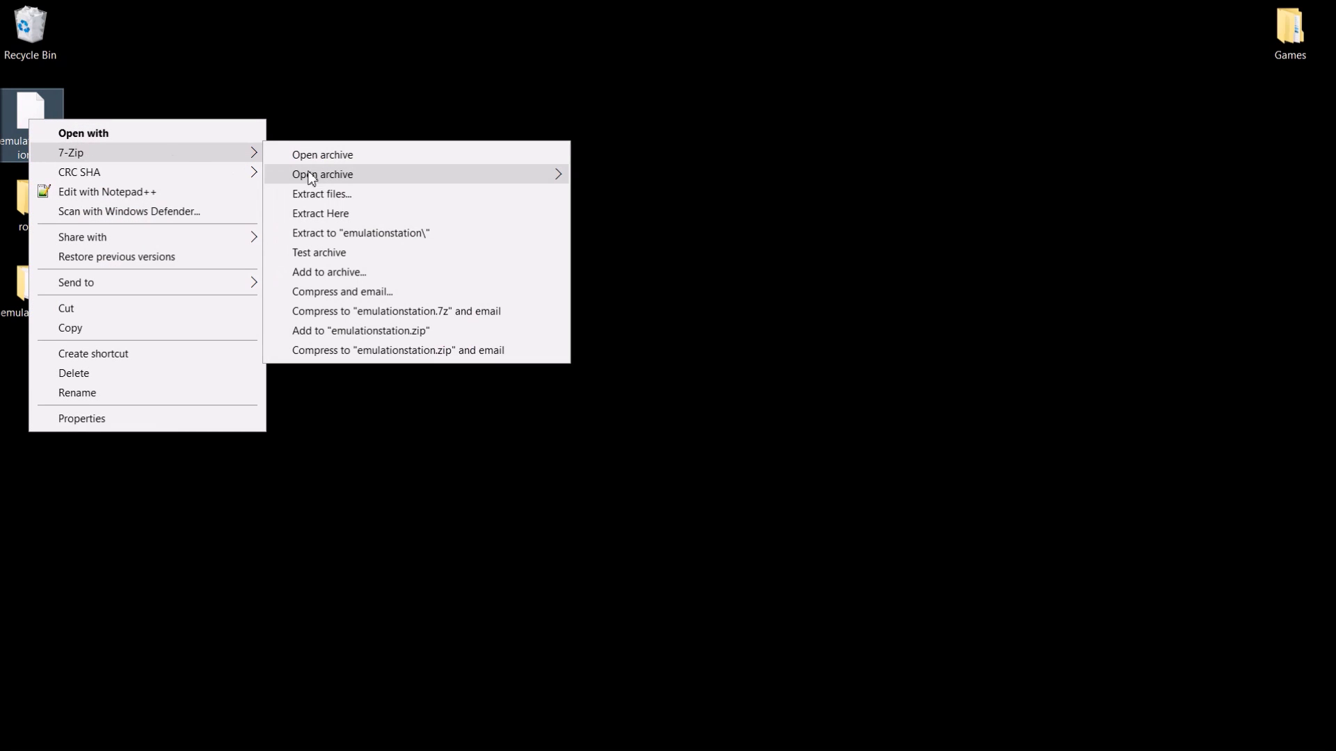
mouse_move(301, 175)
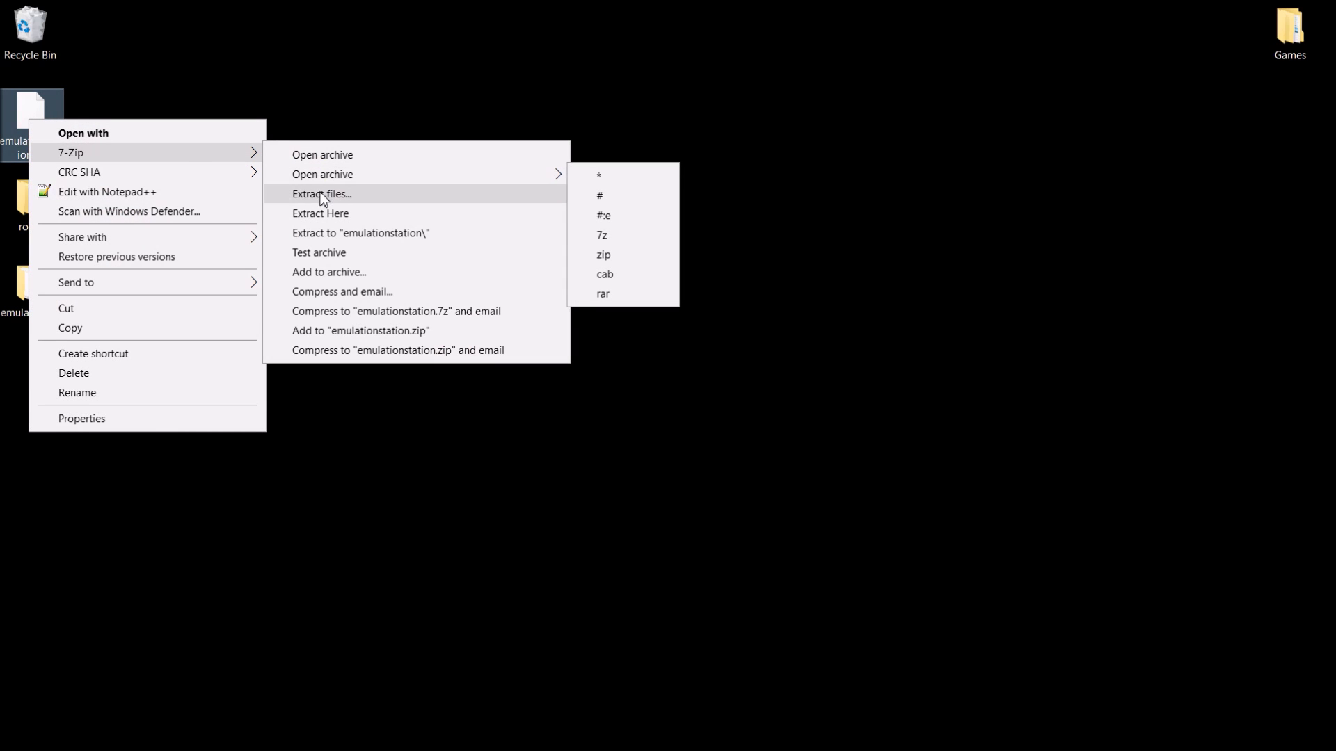
click(327, 194)
click(893, 294)
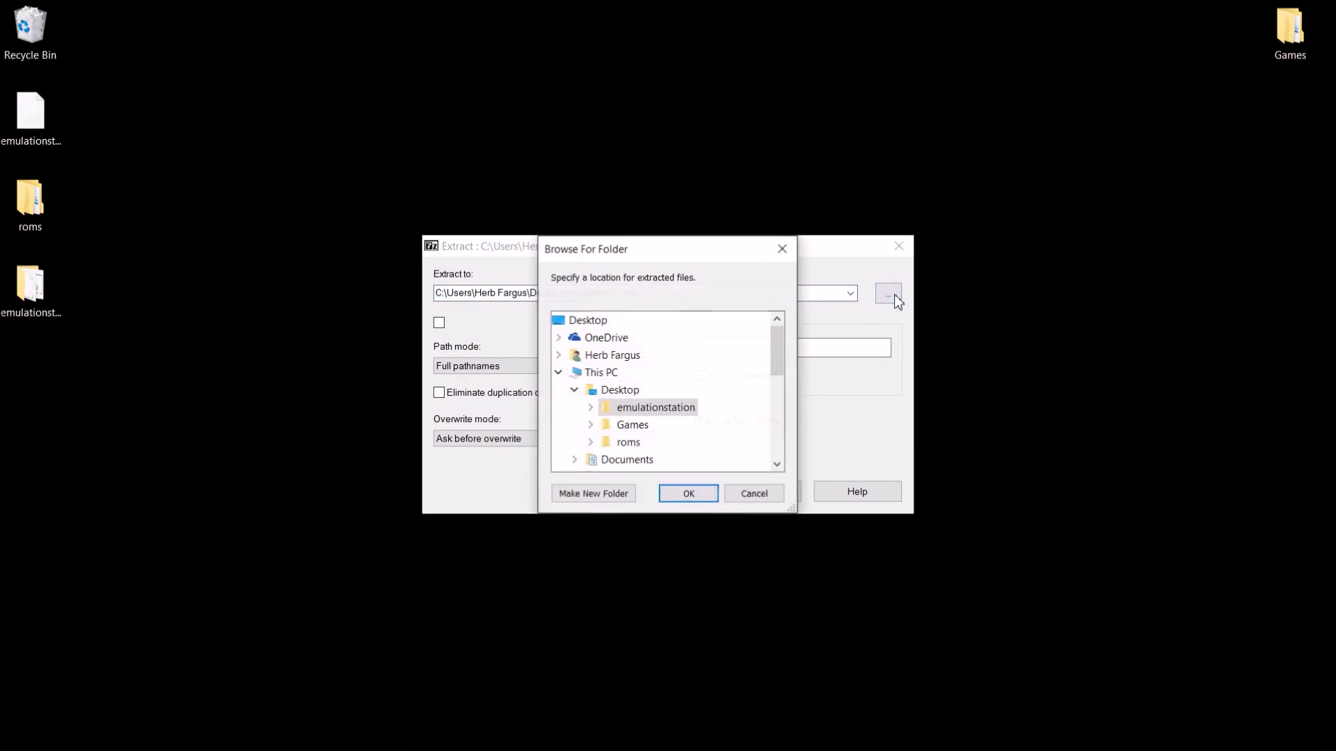
click(783, 411)
click(652, 467)
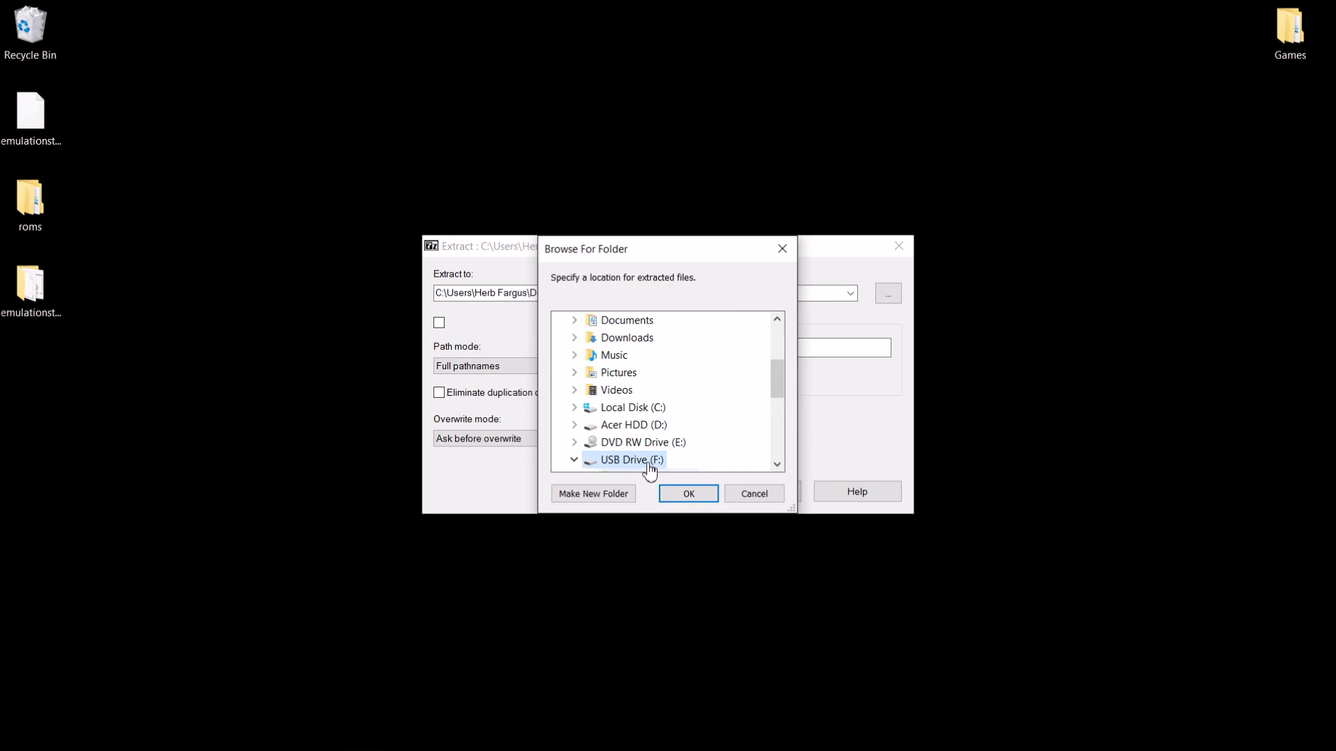
click(771, 498)
click(770, 498)
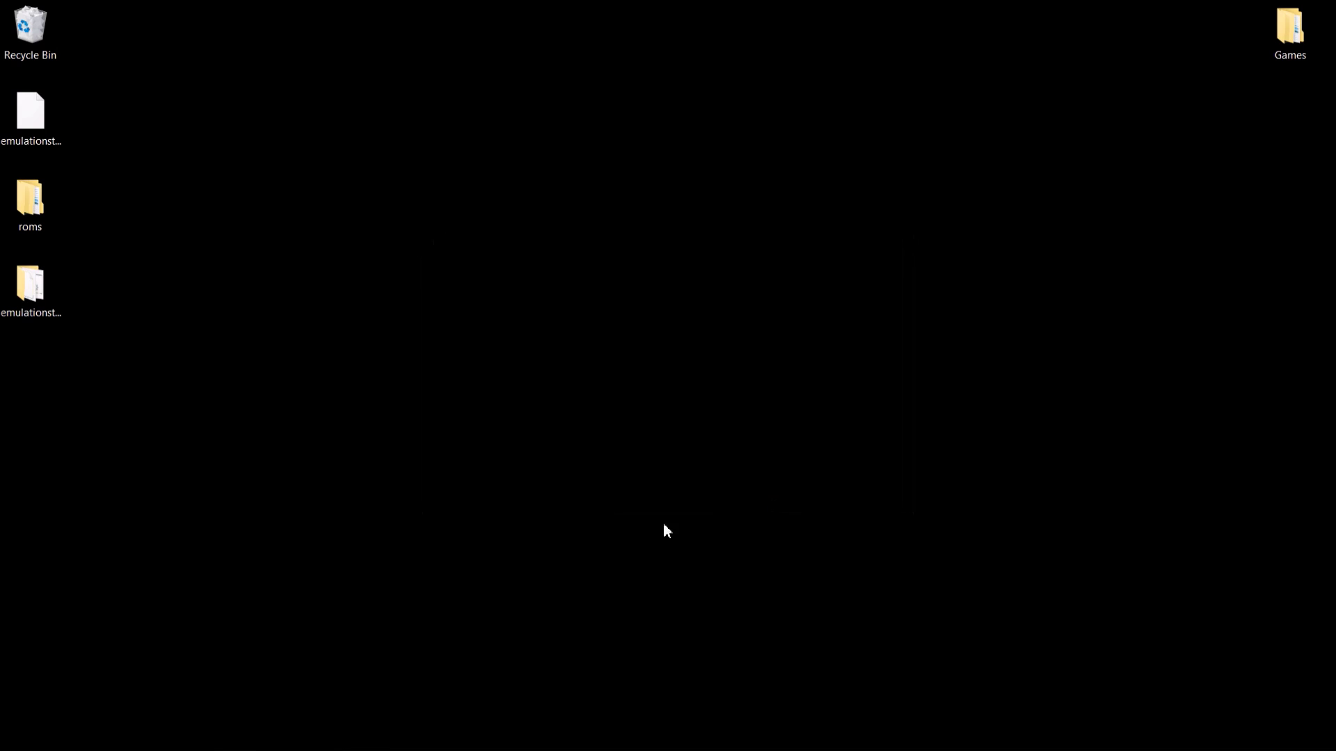
Look through the roms folder inside .emulationstation on USB Drive (F:) and return to the emulationstation program folder
click(106, 739)
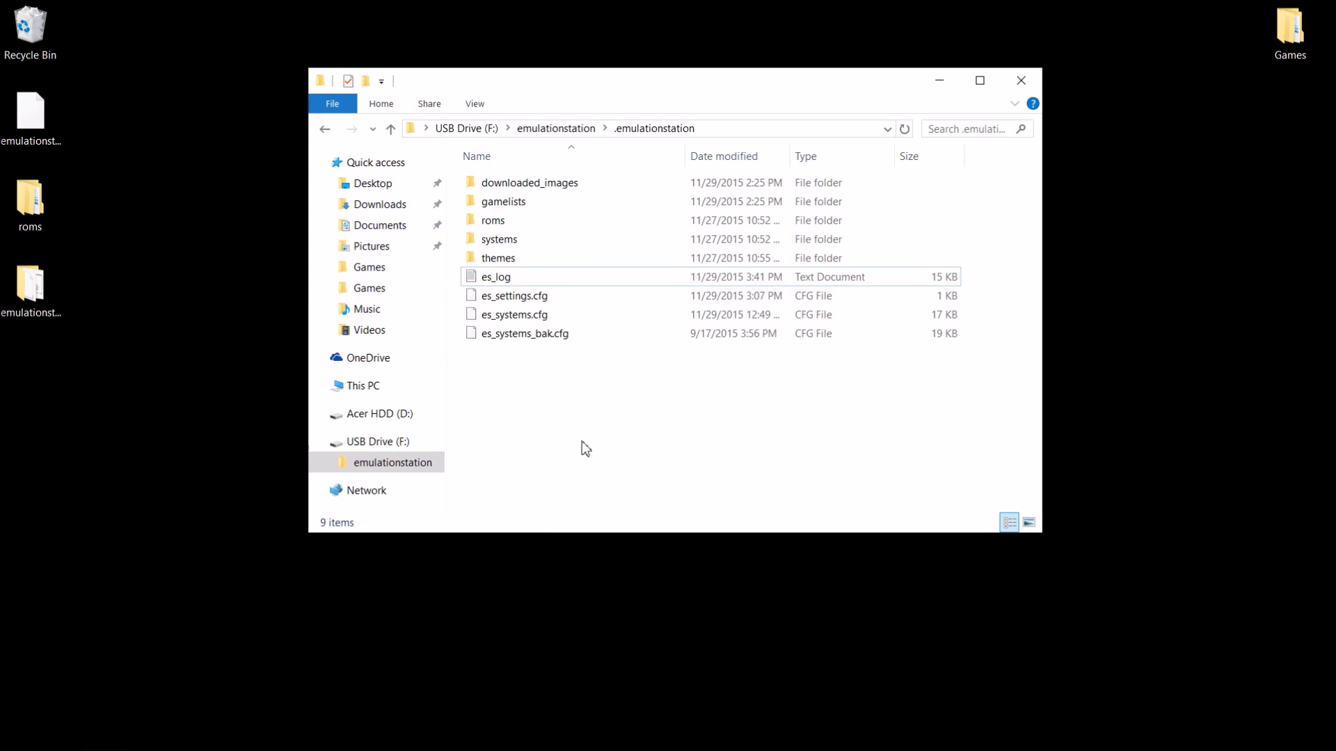
double_click(505, 224)
drag(1035, 238, 1014, 209)
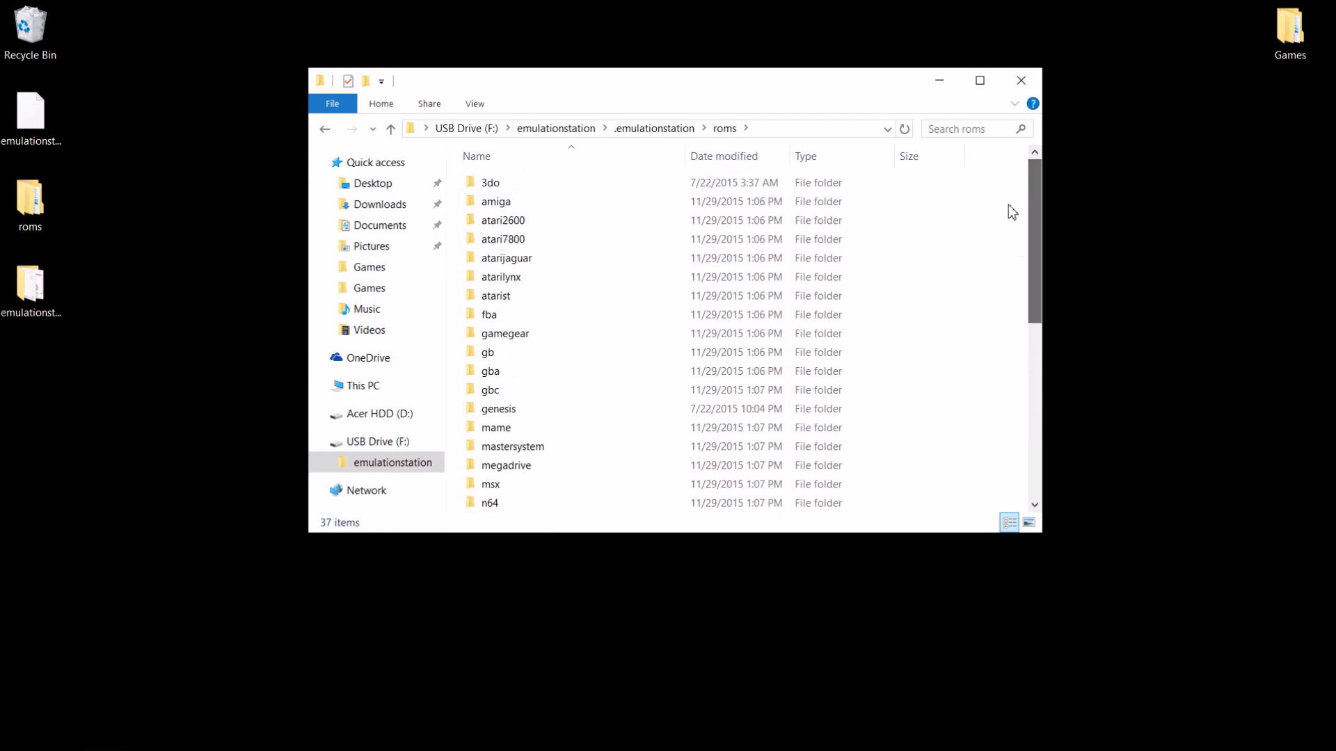
click(565, 129)
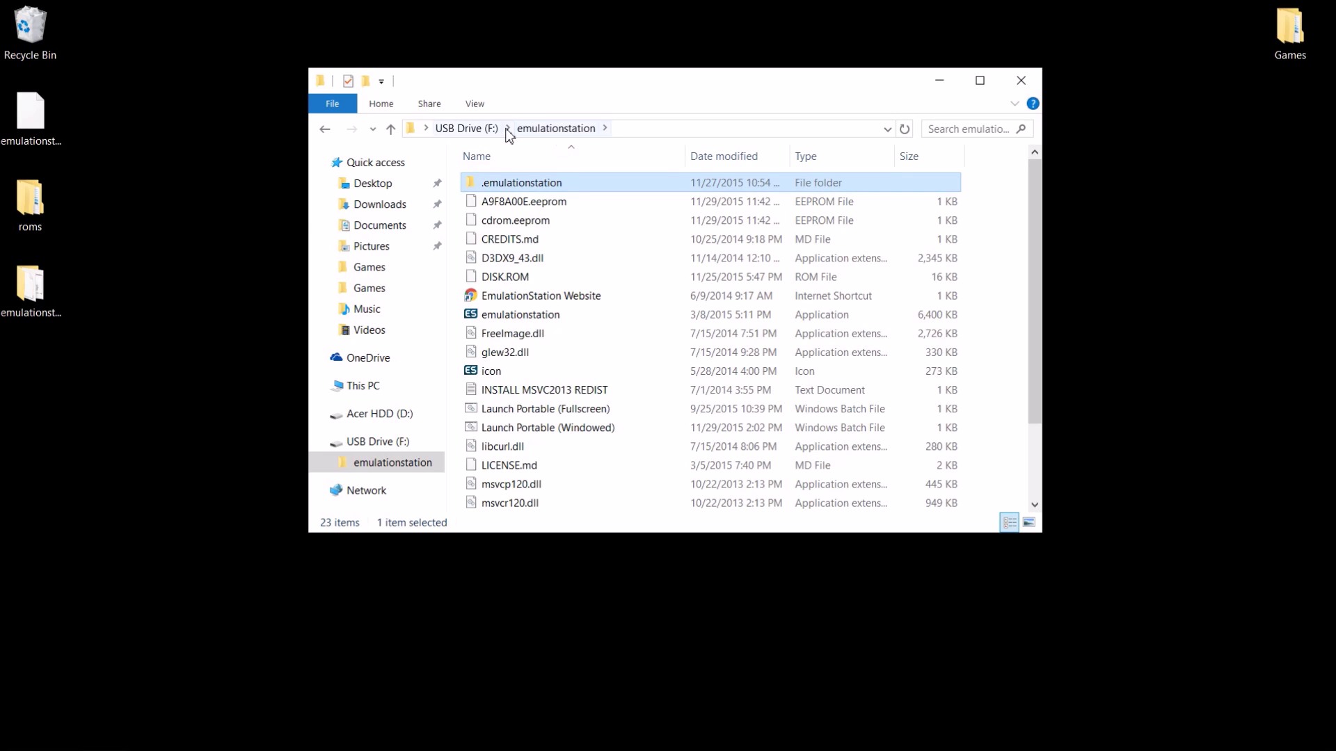
click(467, 130)
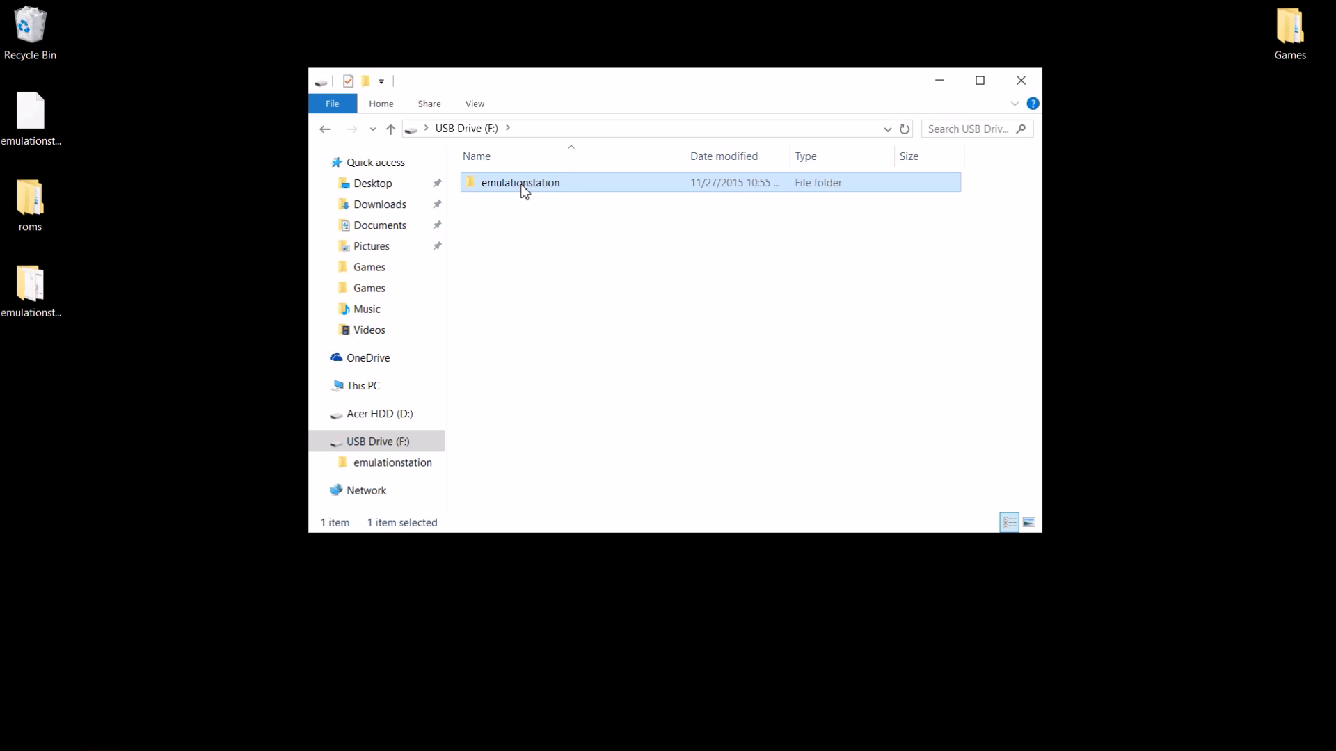
double_click(524, 185)
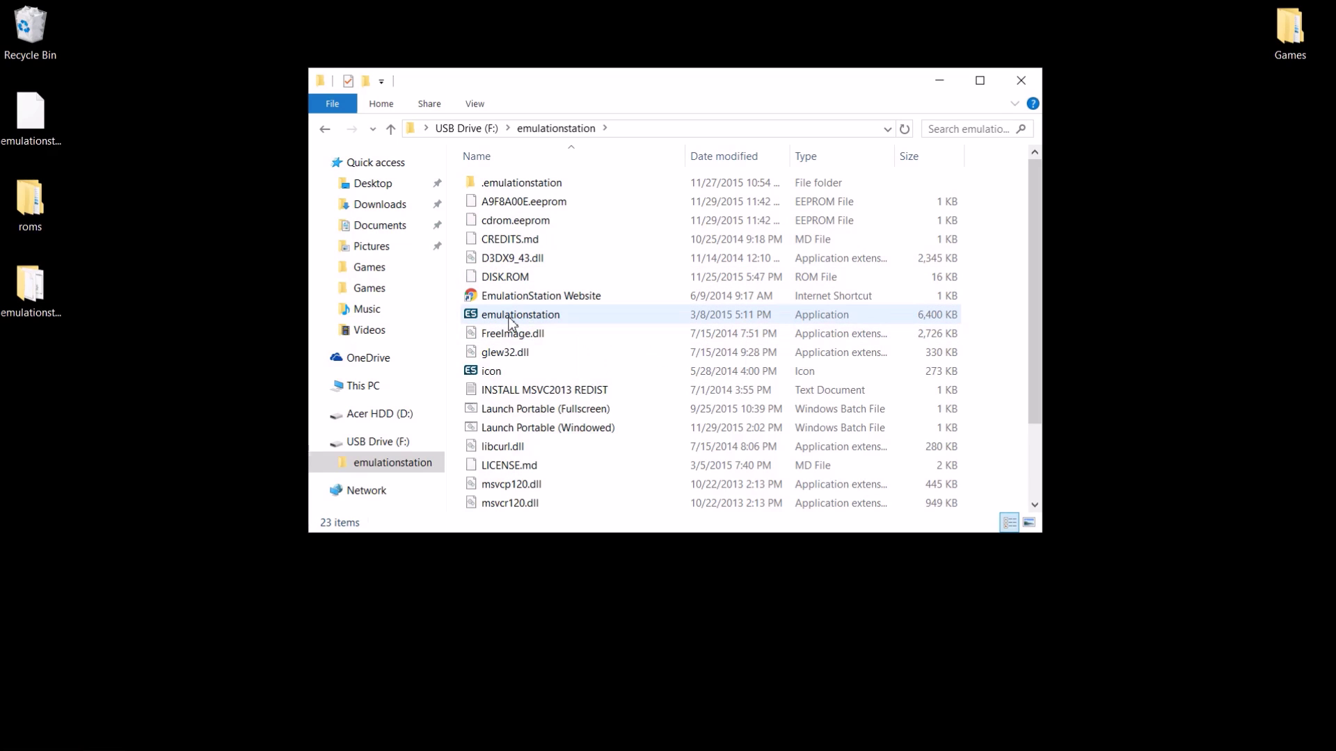
View the Launch Portable (Windowed) batch file in Notepad++ to check its launch options, and minimize the editor
click(512, 318)
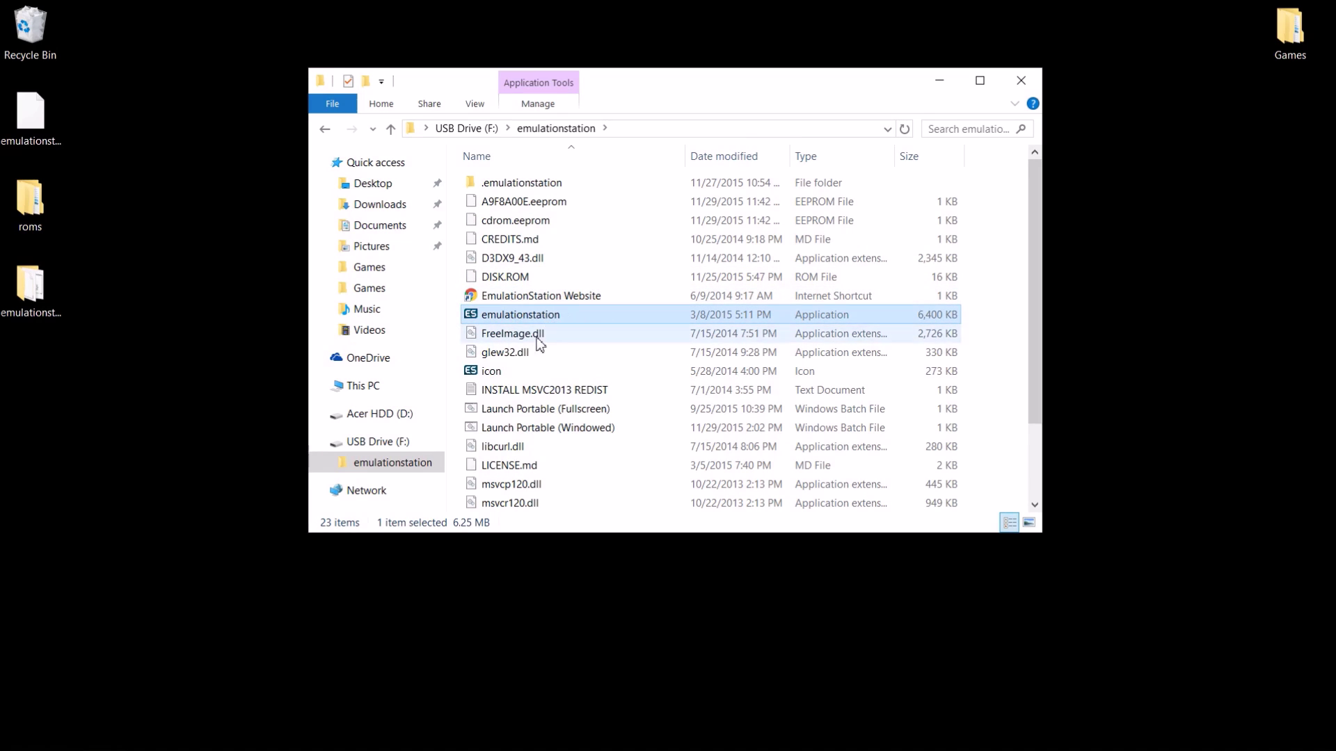
click(522, 428)
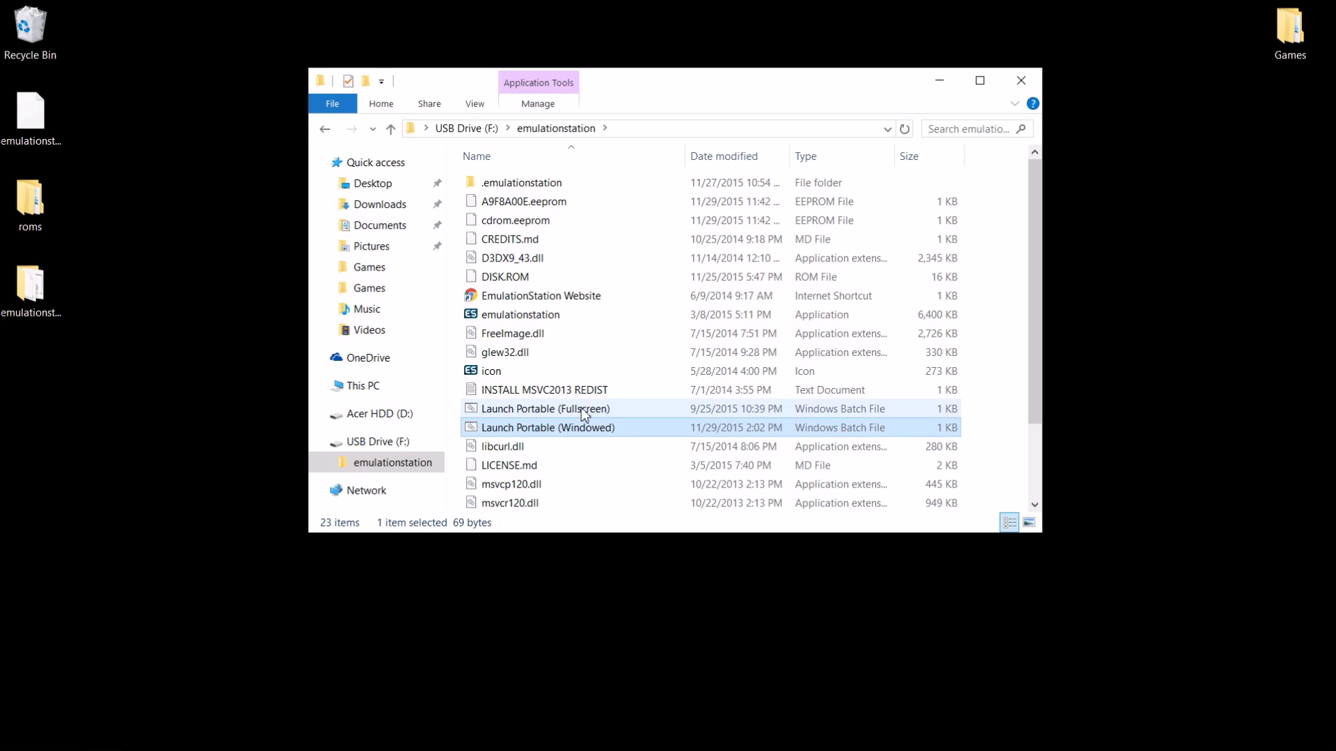
right_click(575, 428)
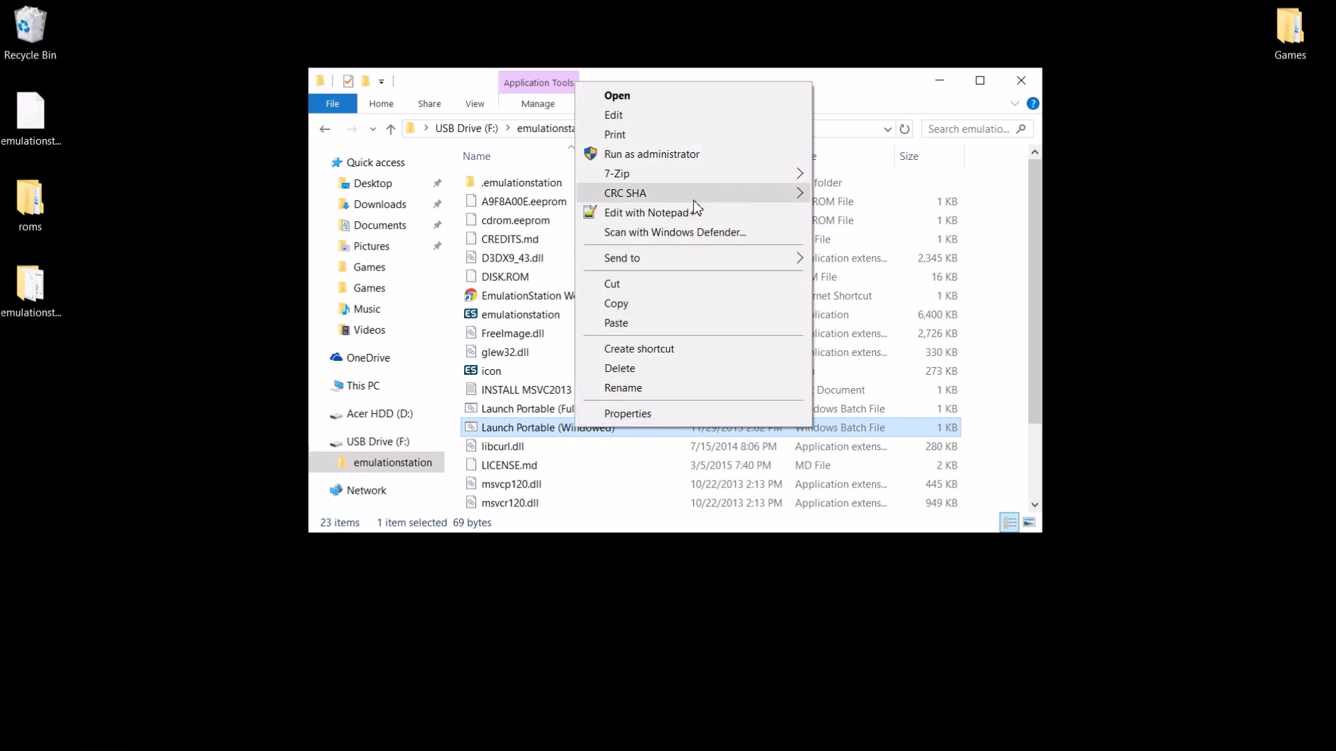
click(656, 216)
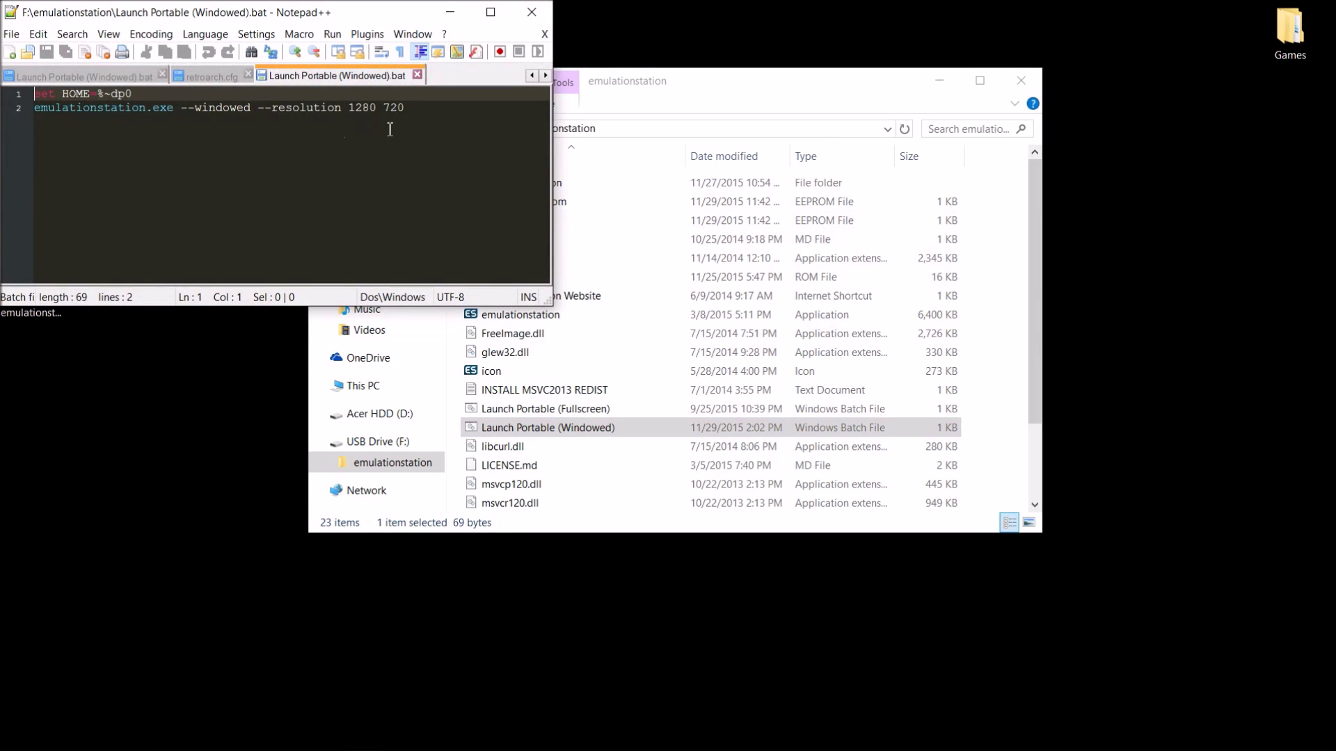
click(451, 14)
Run Launch Portable (Windowed), start configuring the keyboard, and map Up, Down, Left and Right to the matching arrow keys
double_click(550, 428)
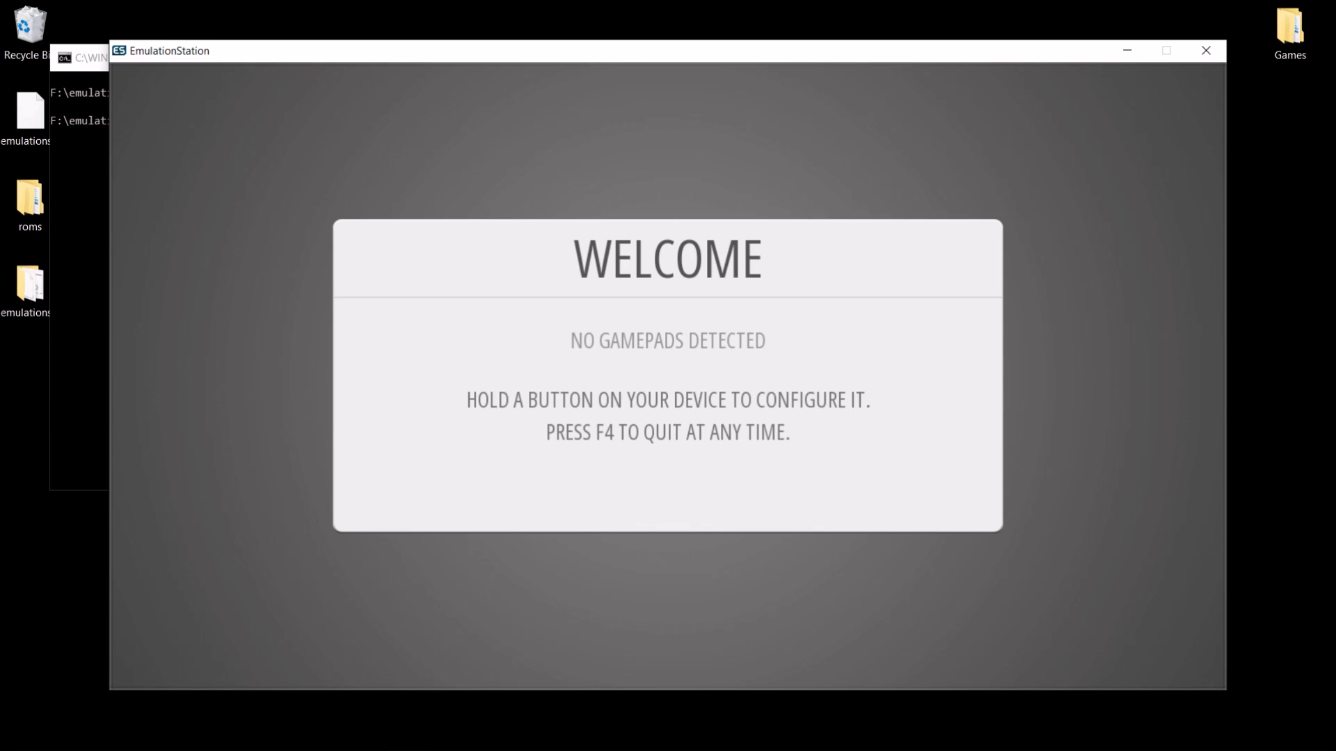
key(Return)
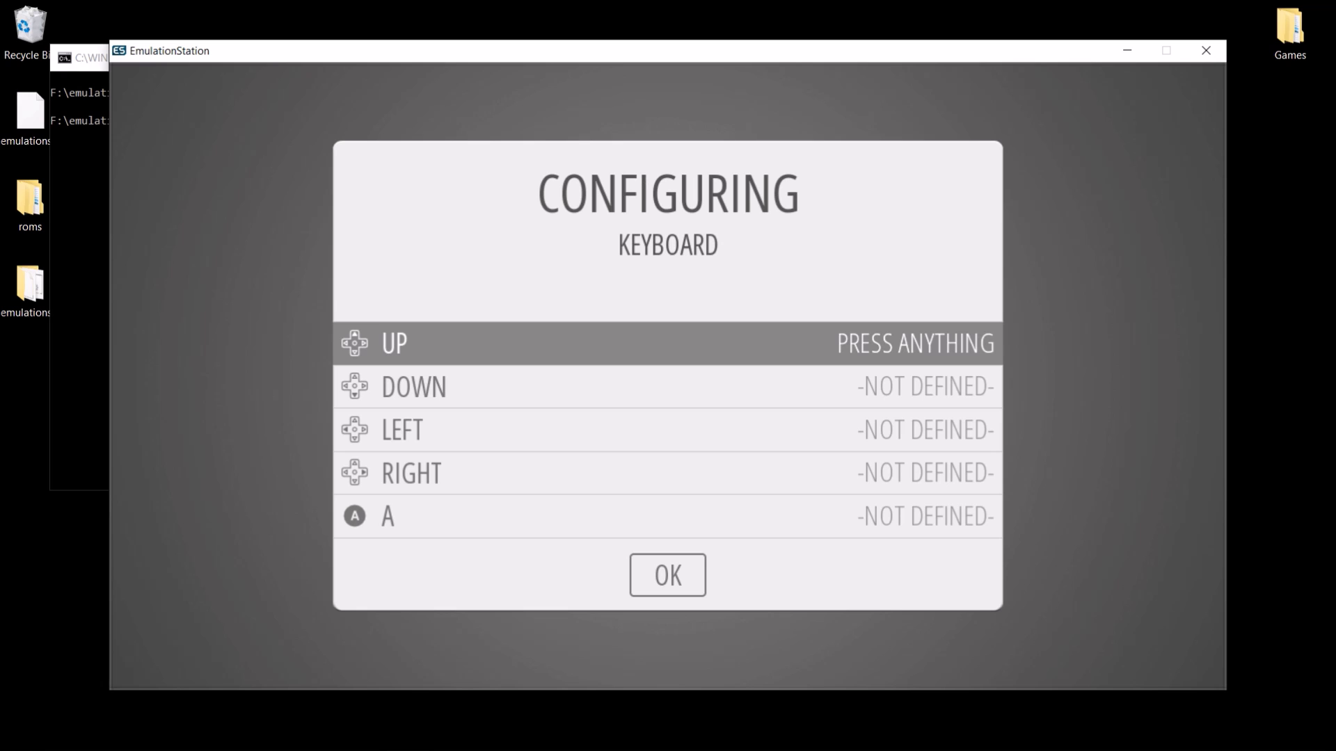
key(Up)
key(Down)
key(Left)
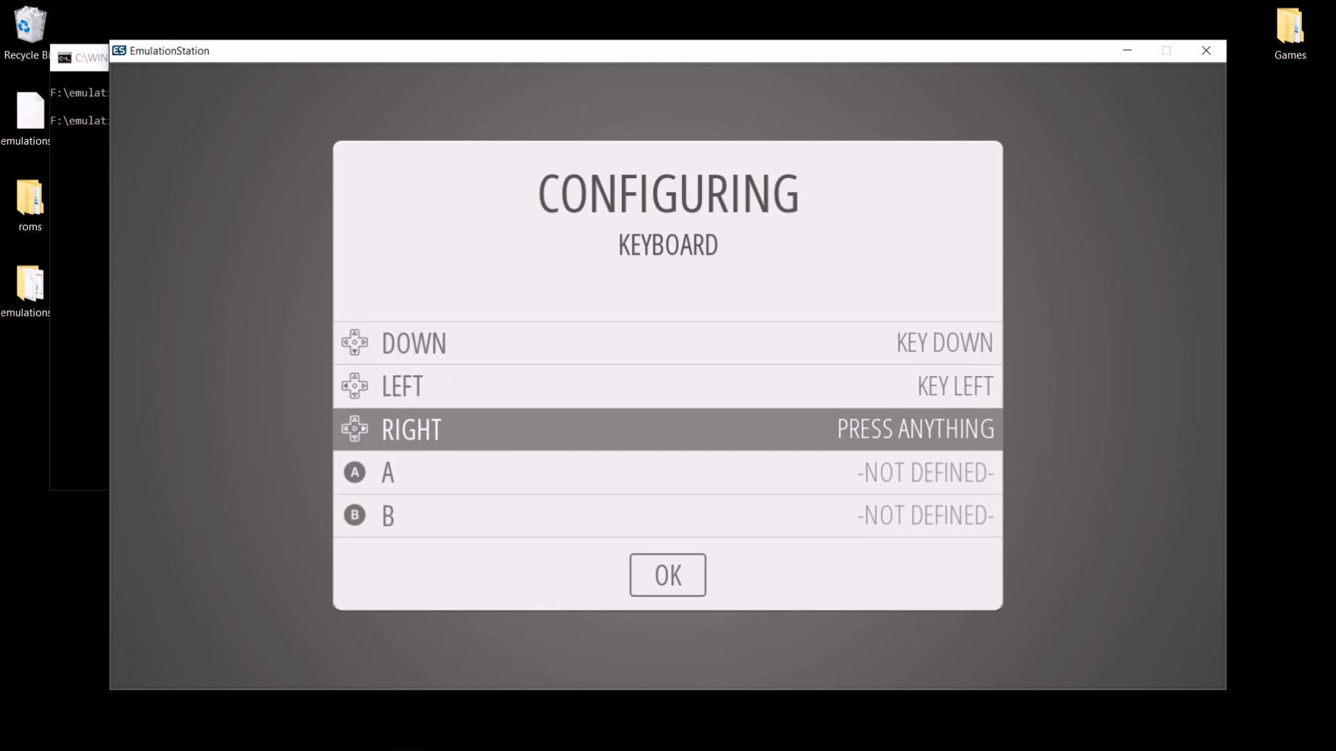
key(Right)
Map A to Return, B to Right Shift, Start to S, Select to A, Page Up to Q and Page Down to W, and accept the configuration
key(Return)
key(shift)
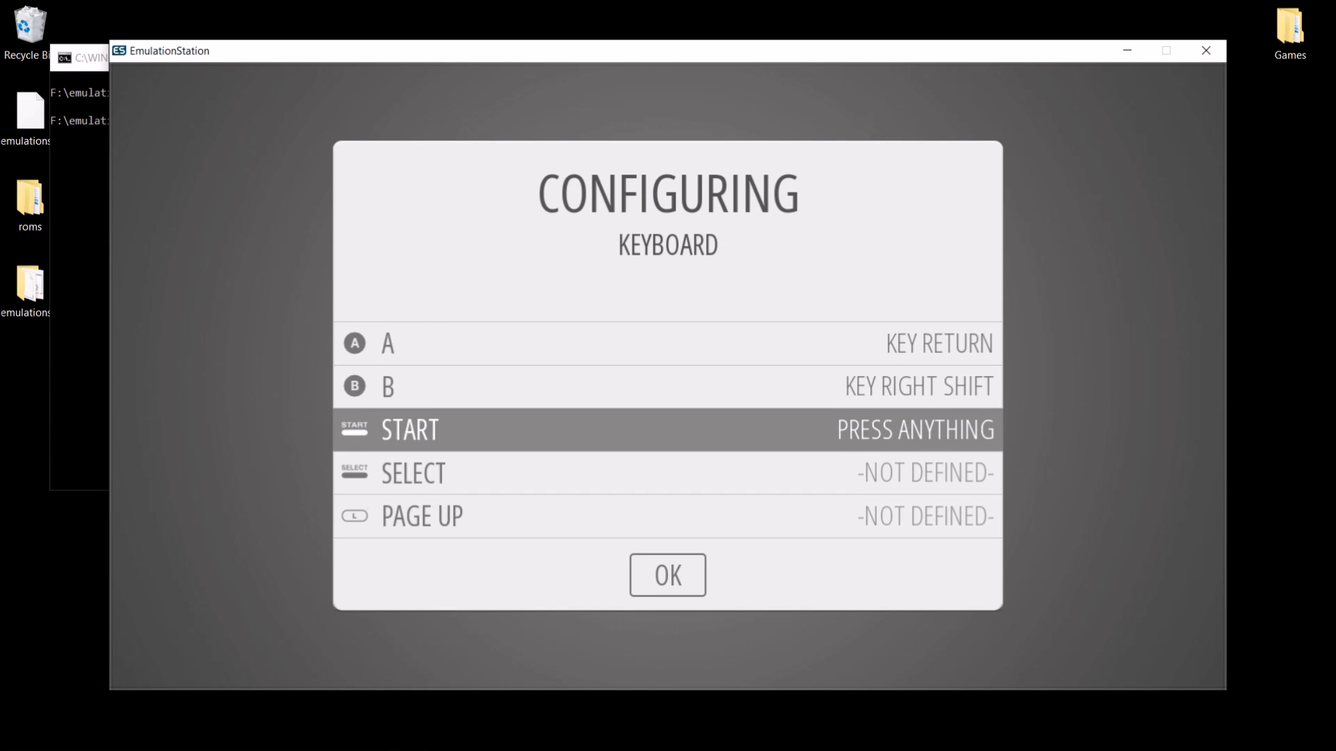
key(s)
key(a)
key(q)
key(w)
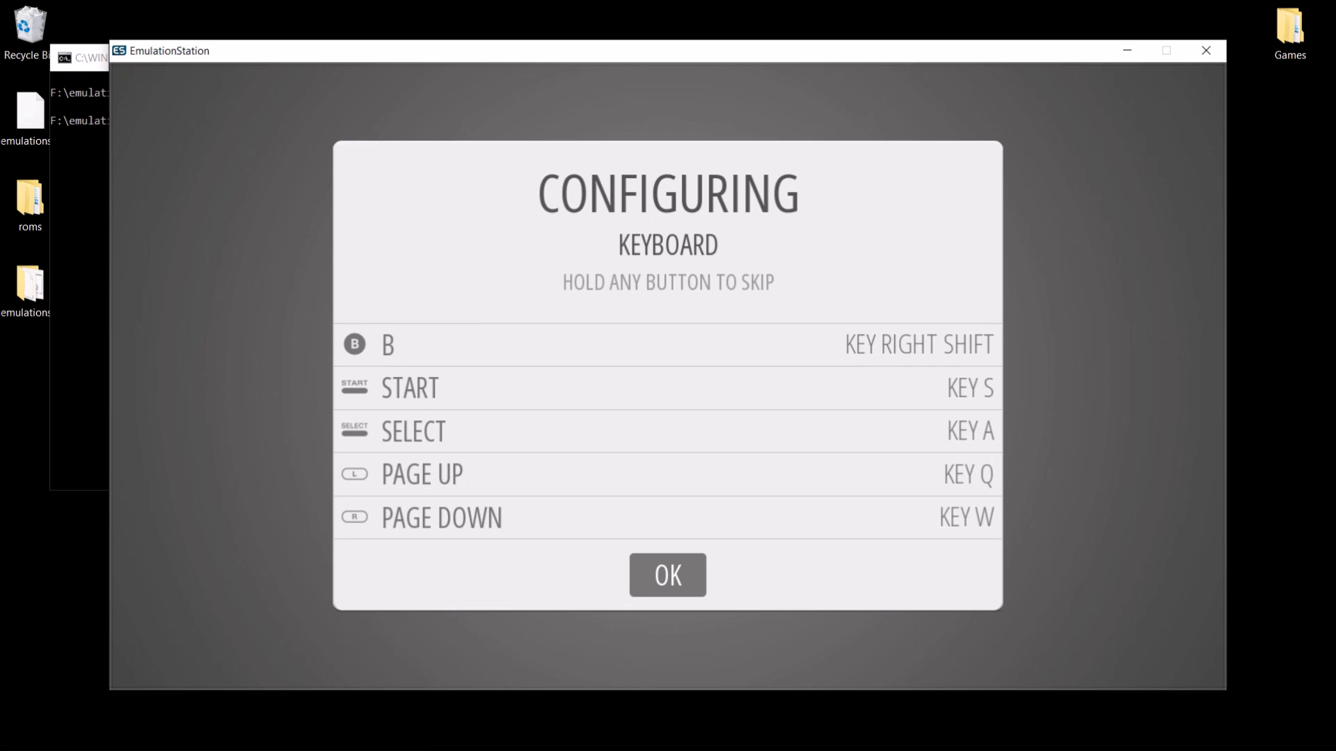
key(Return)
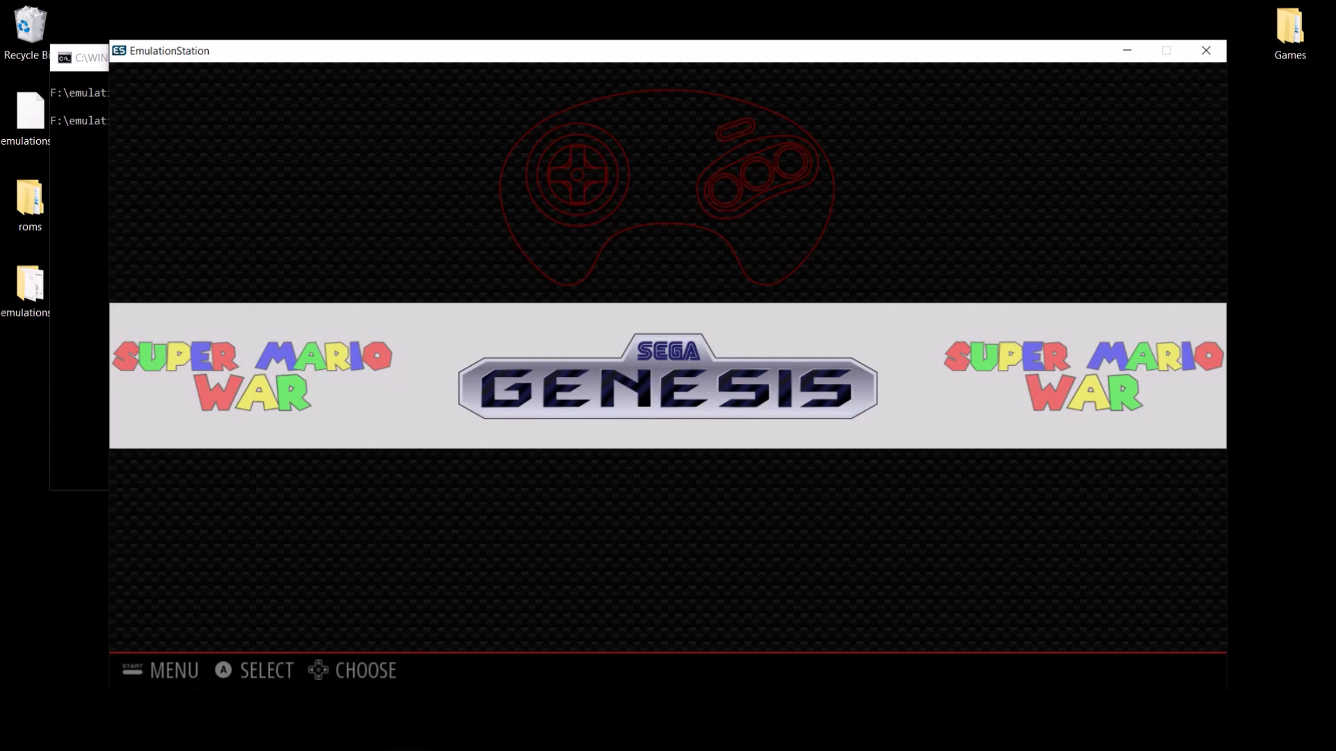
Browse the available systems and view the Super Mario War game list, returning to the system selection
key(Right)
key(Left)
key(Right)
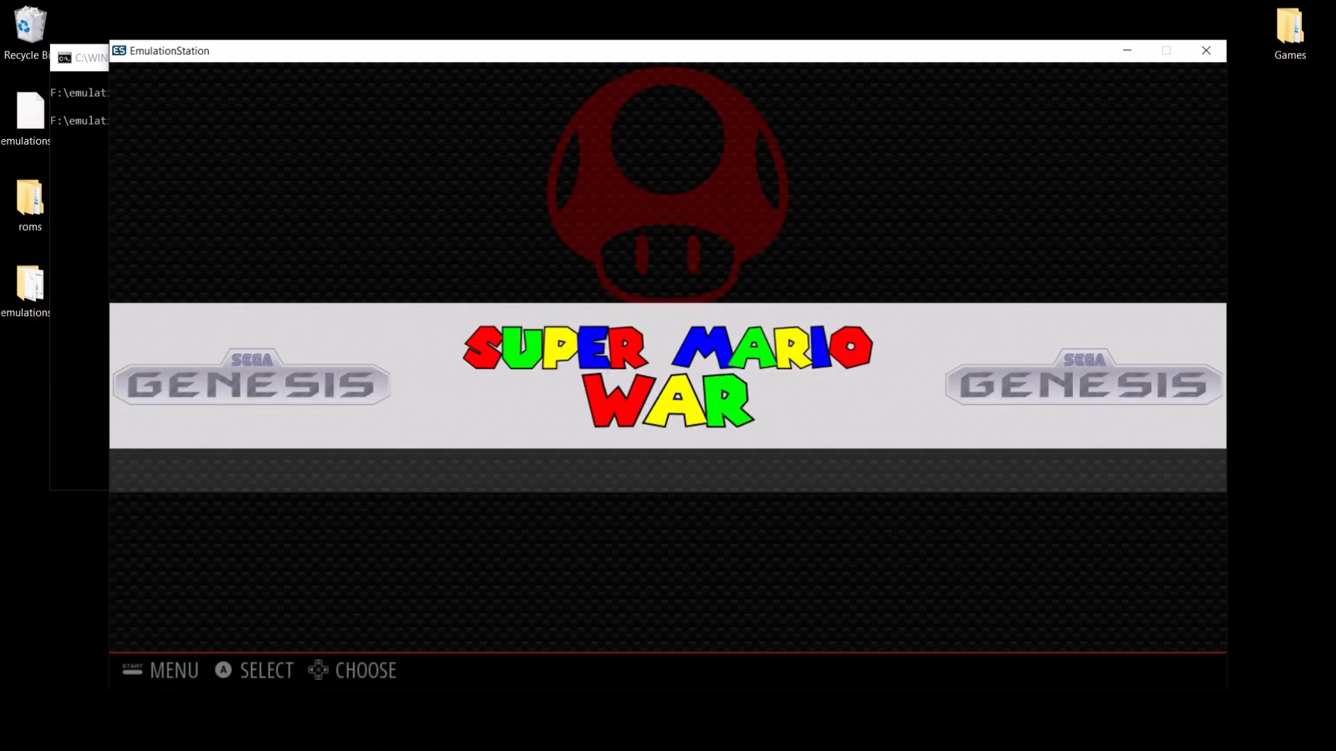
key(Return)
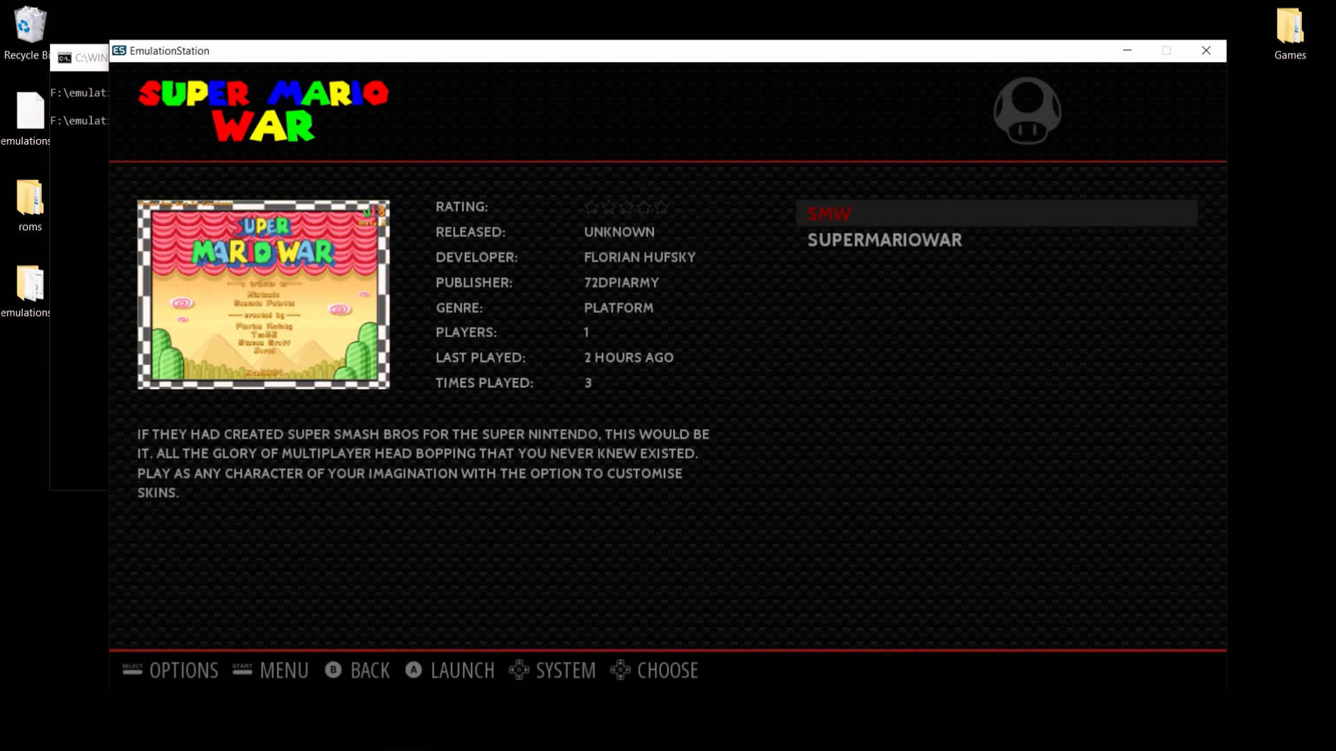
key(Escape)
Launch Fix It Felix Jr. from the Sega Genesis system
key(Left)
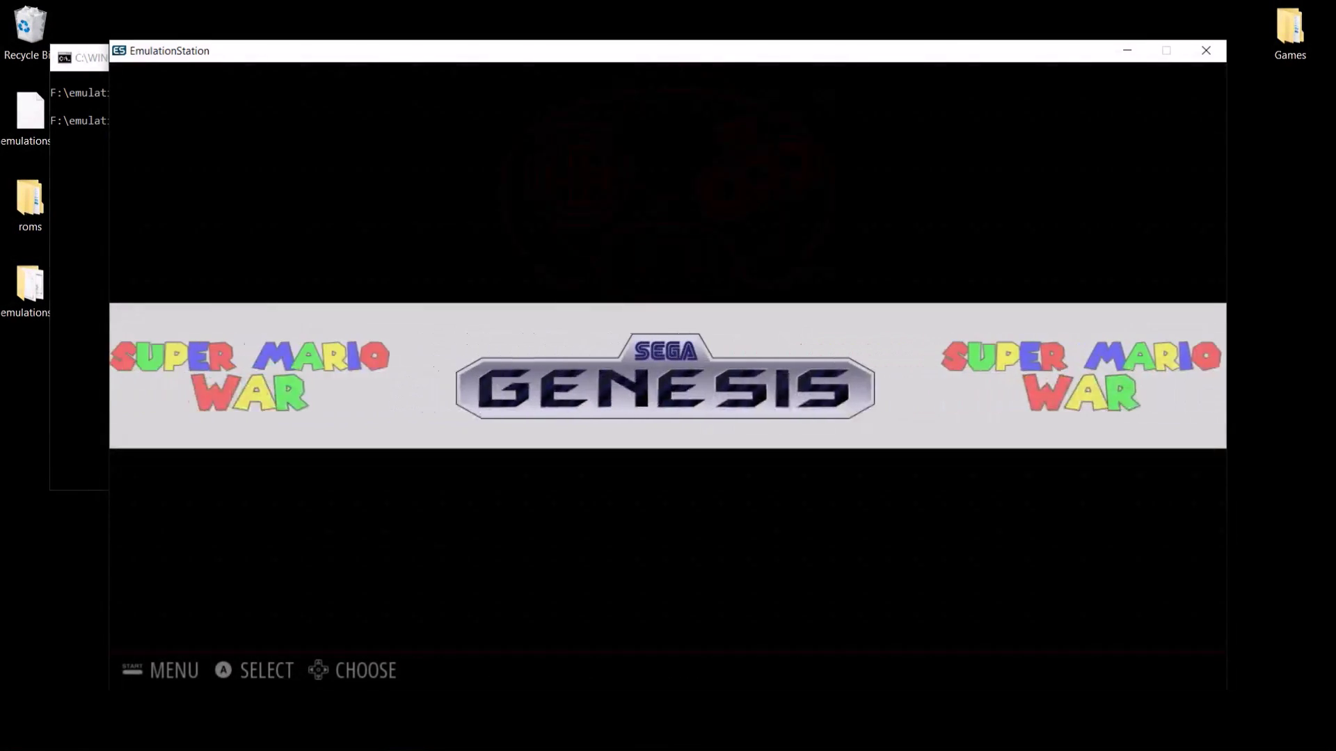
key(Return)
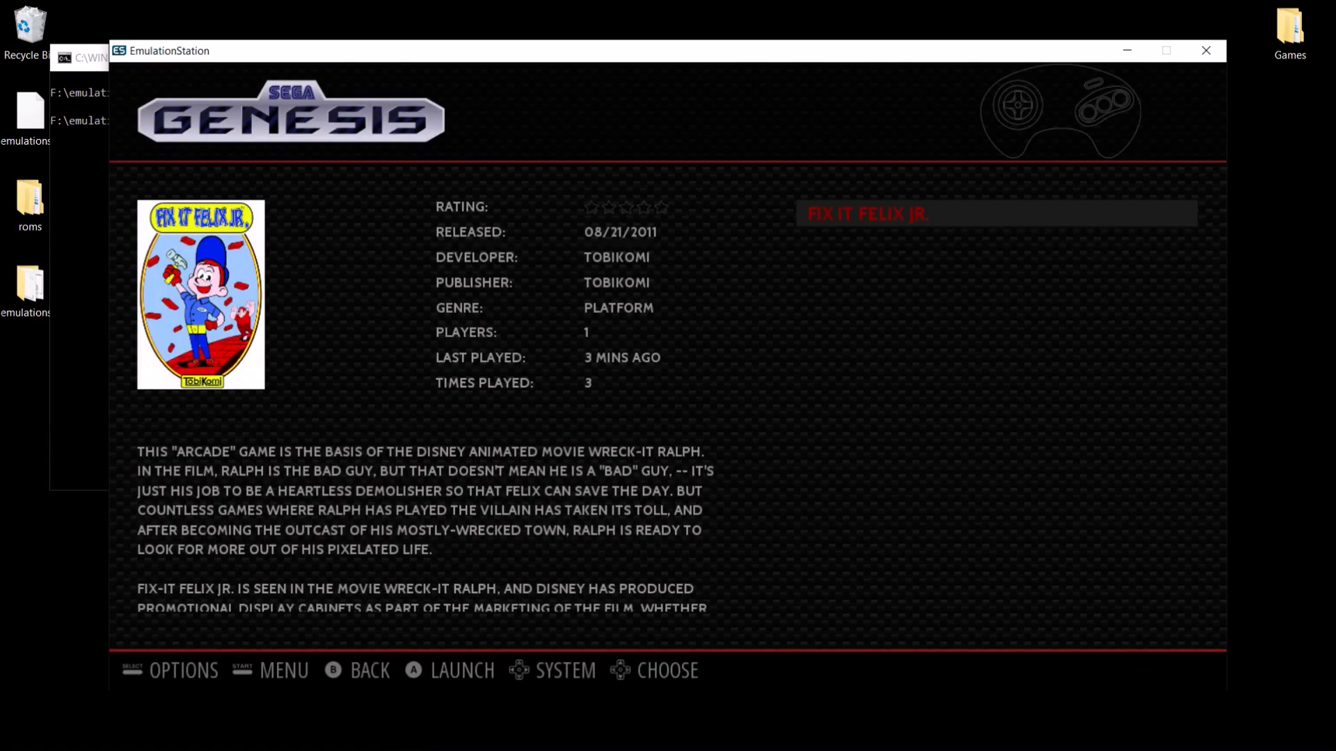
key(Return)
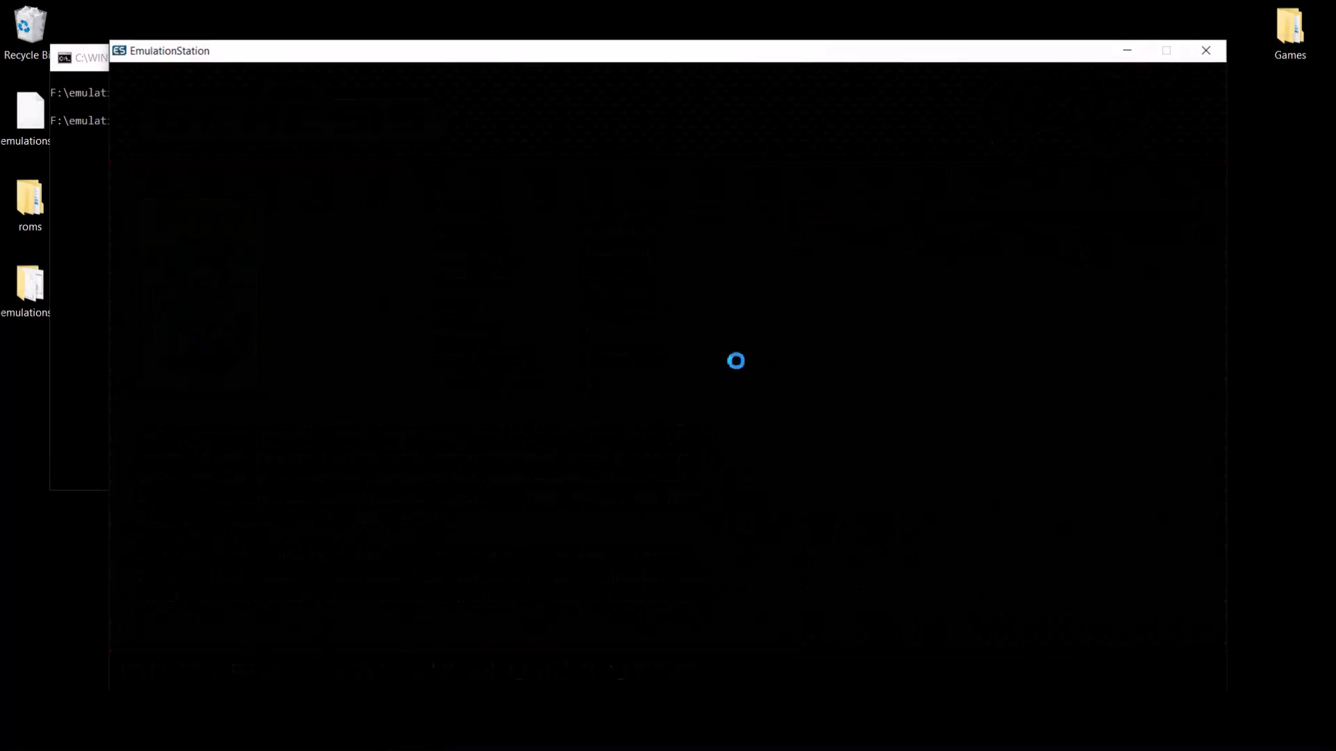
Bring up the RetroArch menu over the running game and enter its Settings
key(F1)
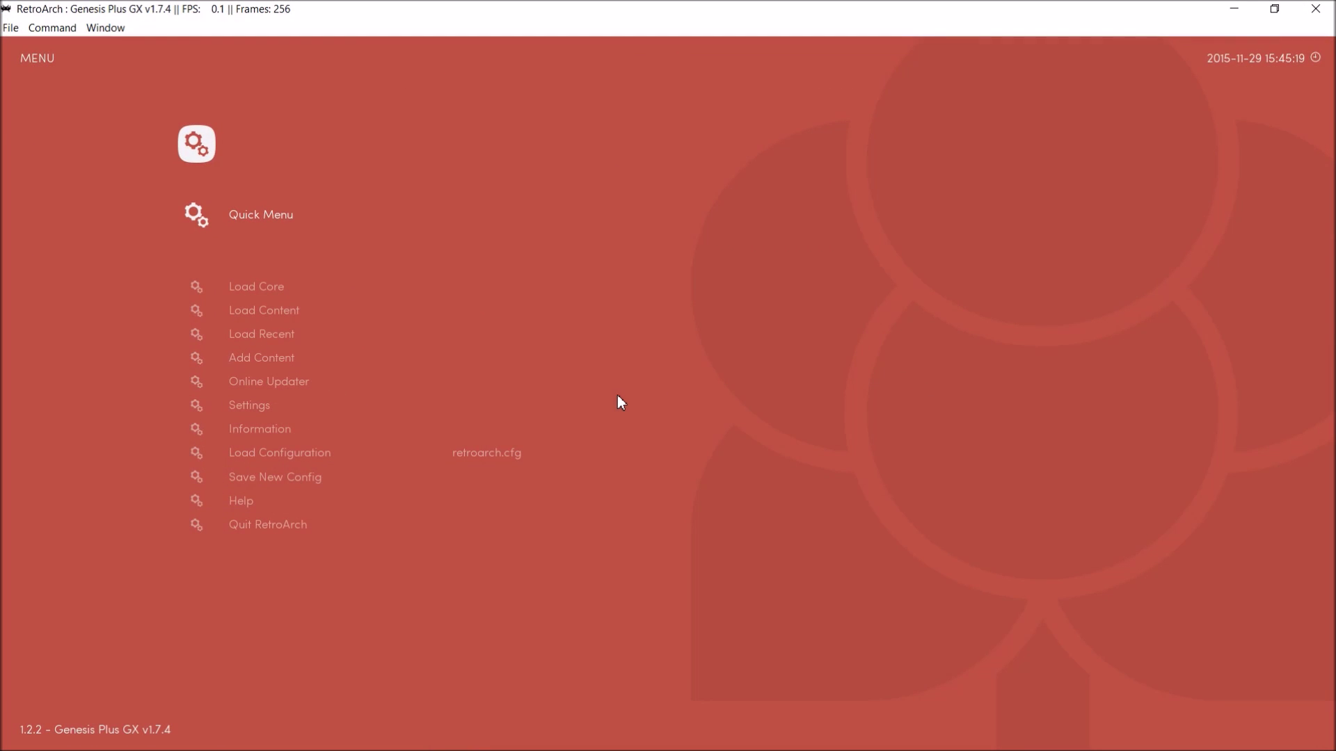
key(Down)
key(Down)
key(Down)
key(Down)
key(Down)
key(Down)
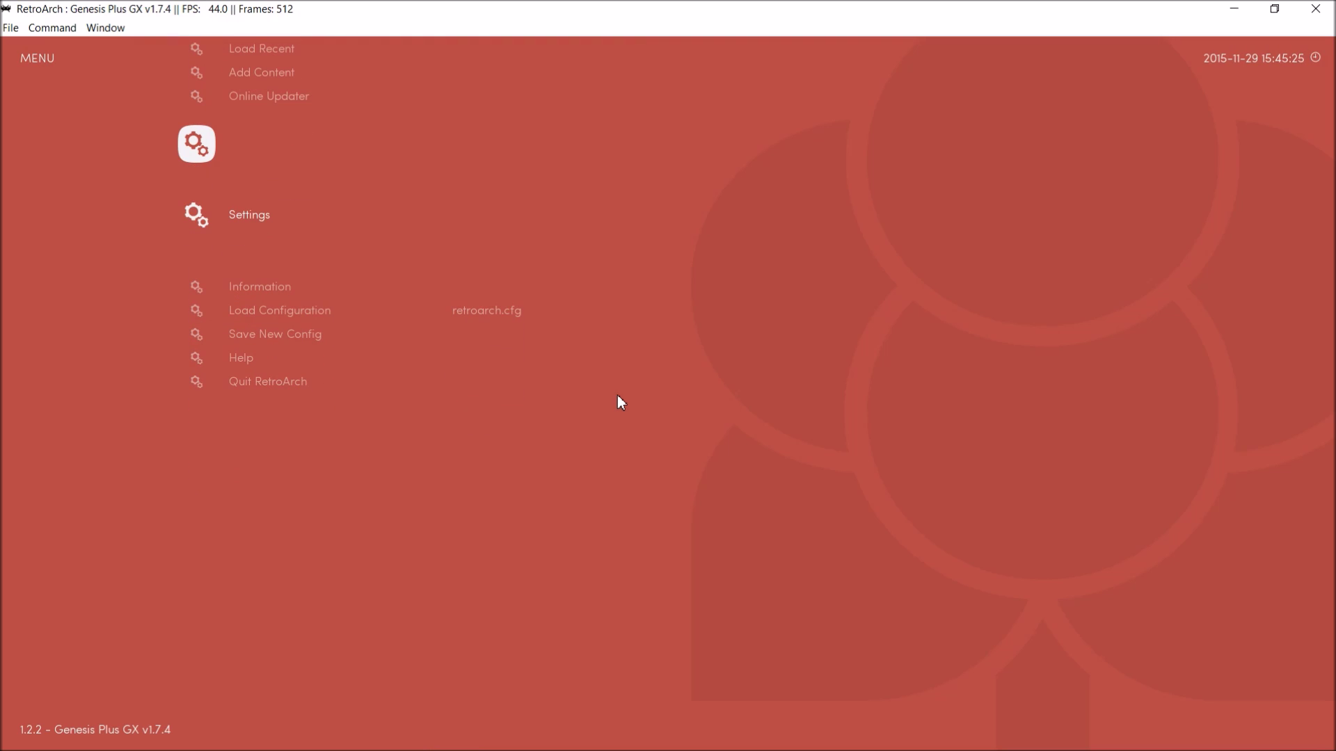
key(Return)
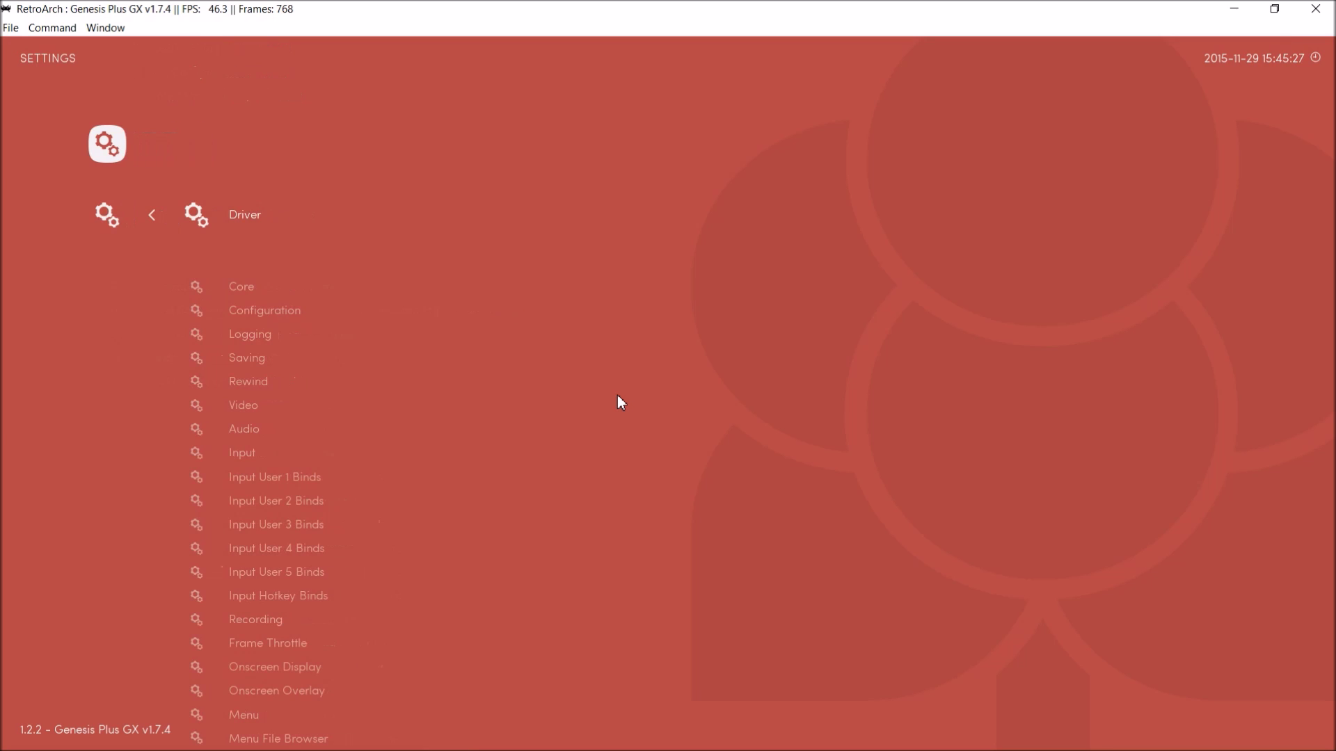
Open the Input settings category
key(Down)
key(Down)
key(Down)
key(Down)
key(Down)
key(Down)
key(Down)
key(Down)
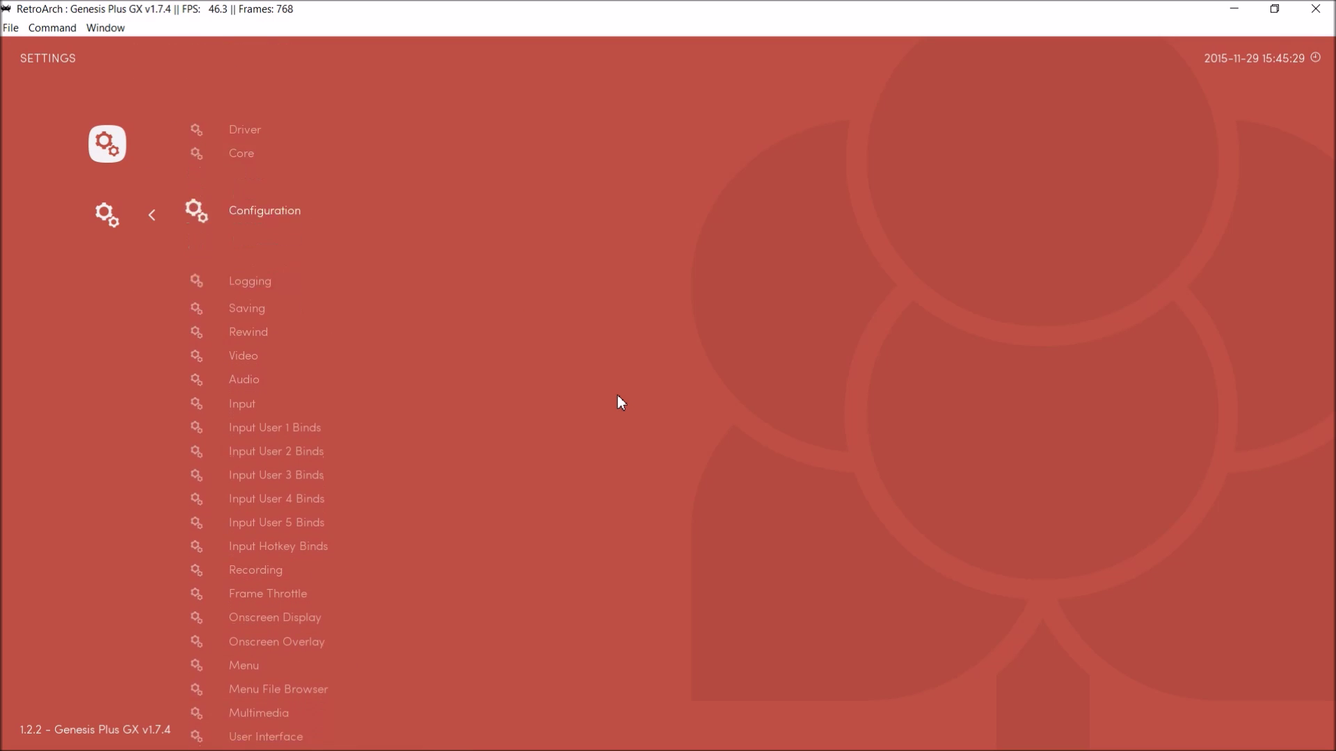
key(Return)
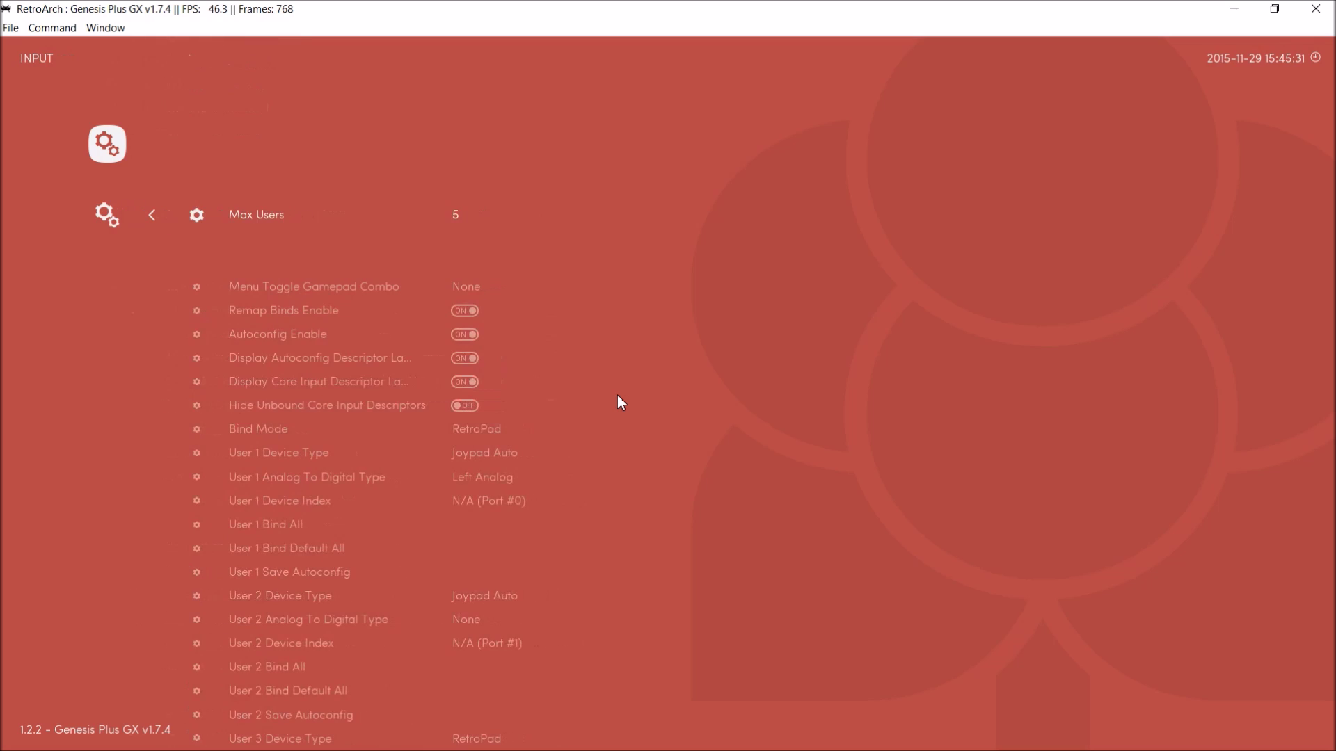
Examine the input options, from Max Users through User 1 Bind All
key(Down)
key(Down)
key(Down)
key(Down)
key(Down)
key(Down)
key(Down)
key(Down)
key(Down)
key(Down)
key(Down)
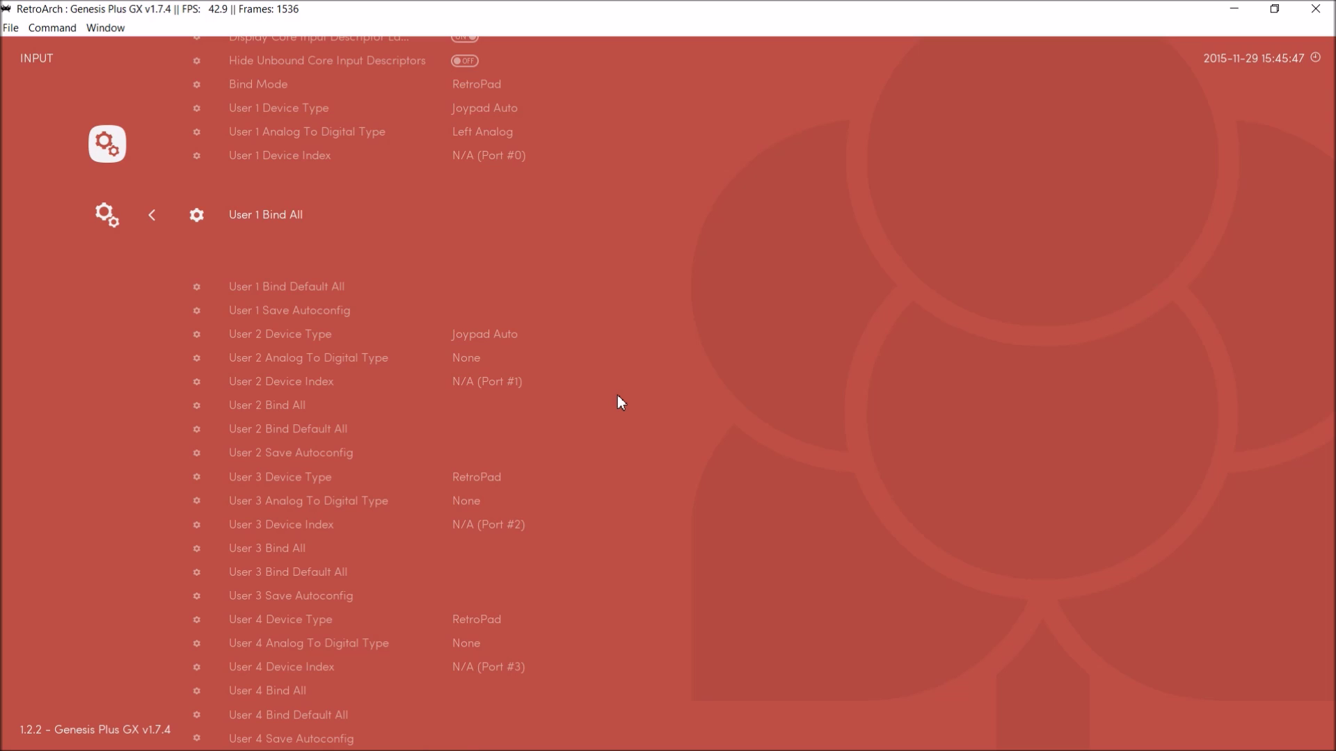
Set the input Bind Mode to RetroKeyboard
key(Up)
key(Up)
key(Up)
key(Up)
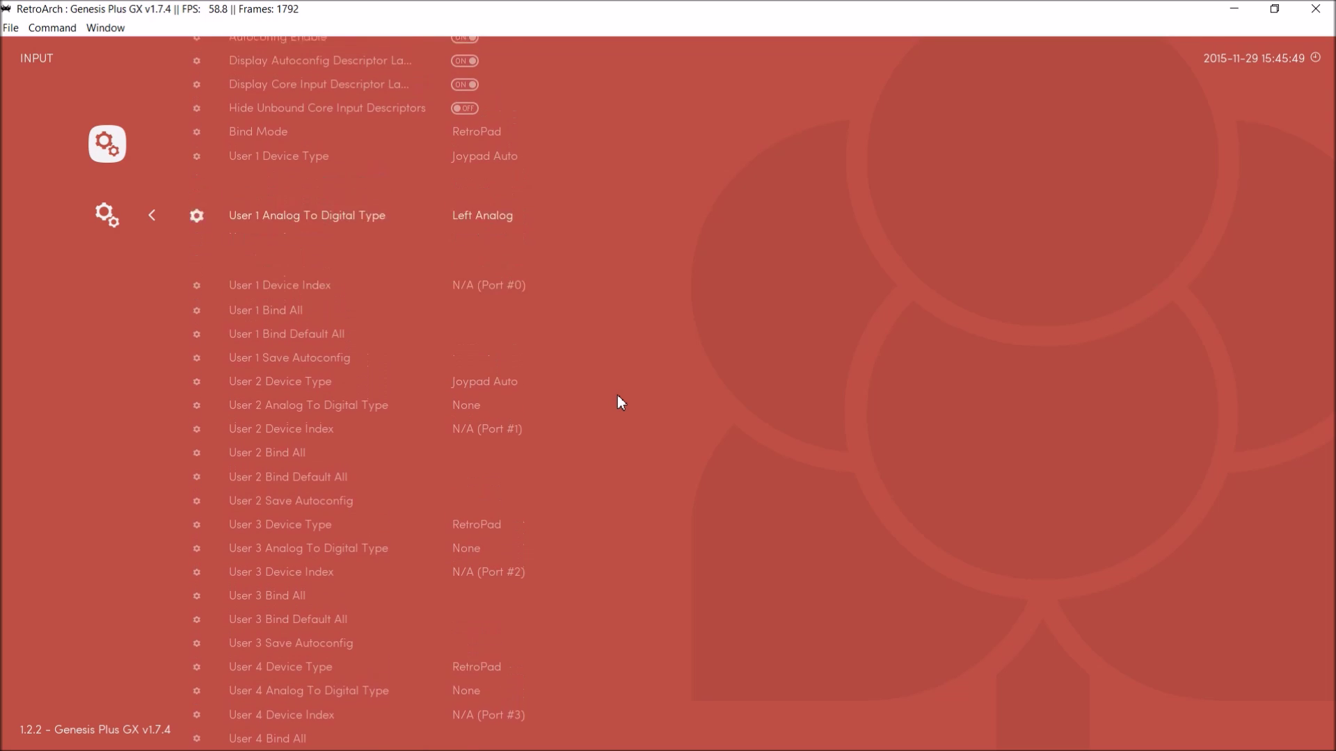
key(Right)
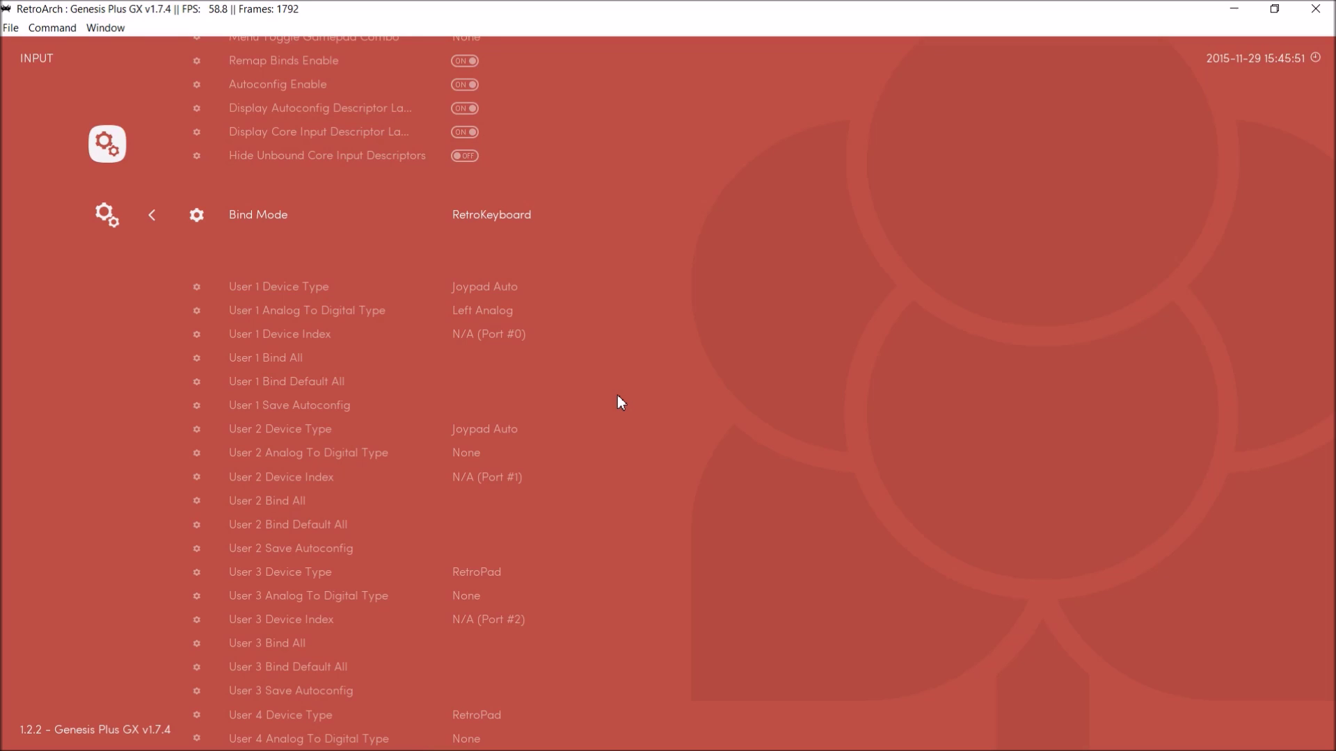
Set the input Bind Mode to RetroPad and leave the Input settings
key(Left)
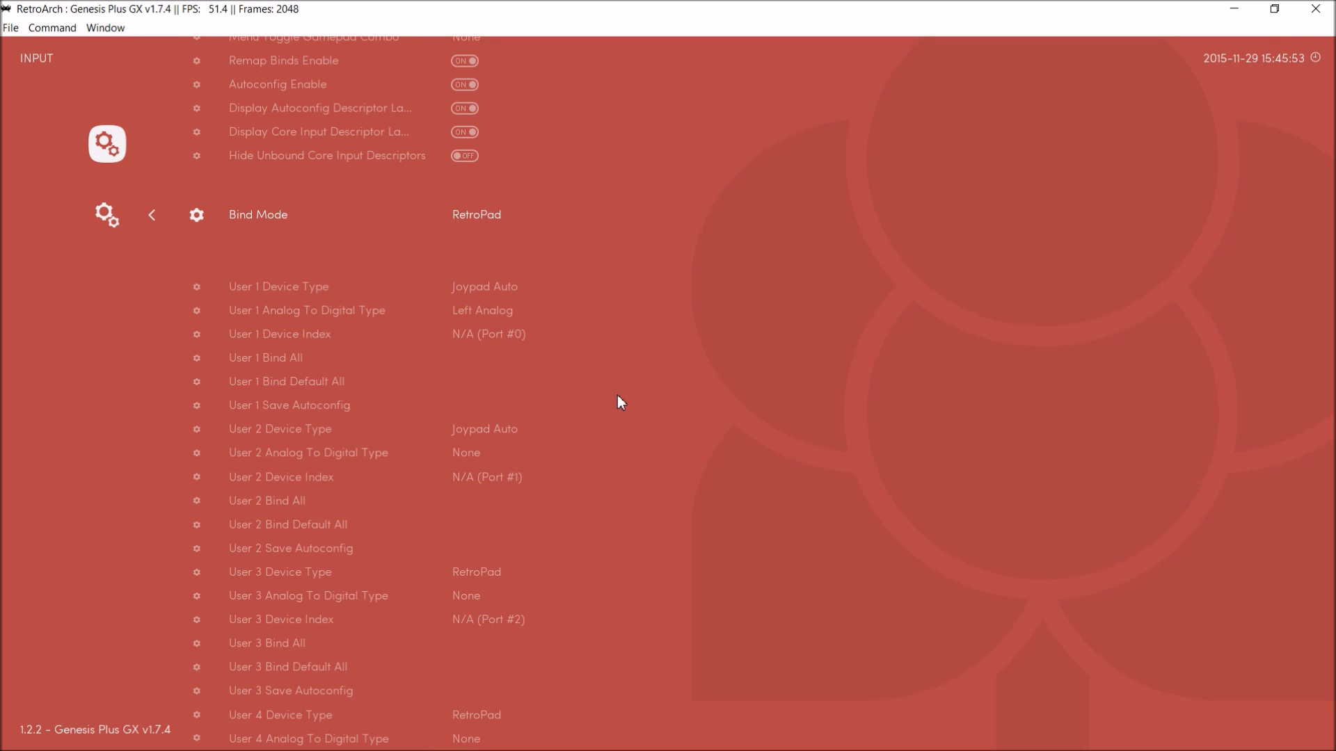
key(Down)
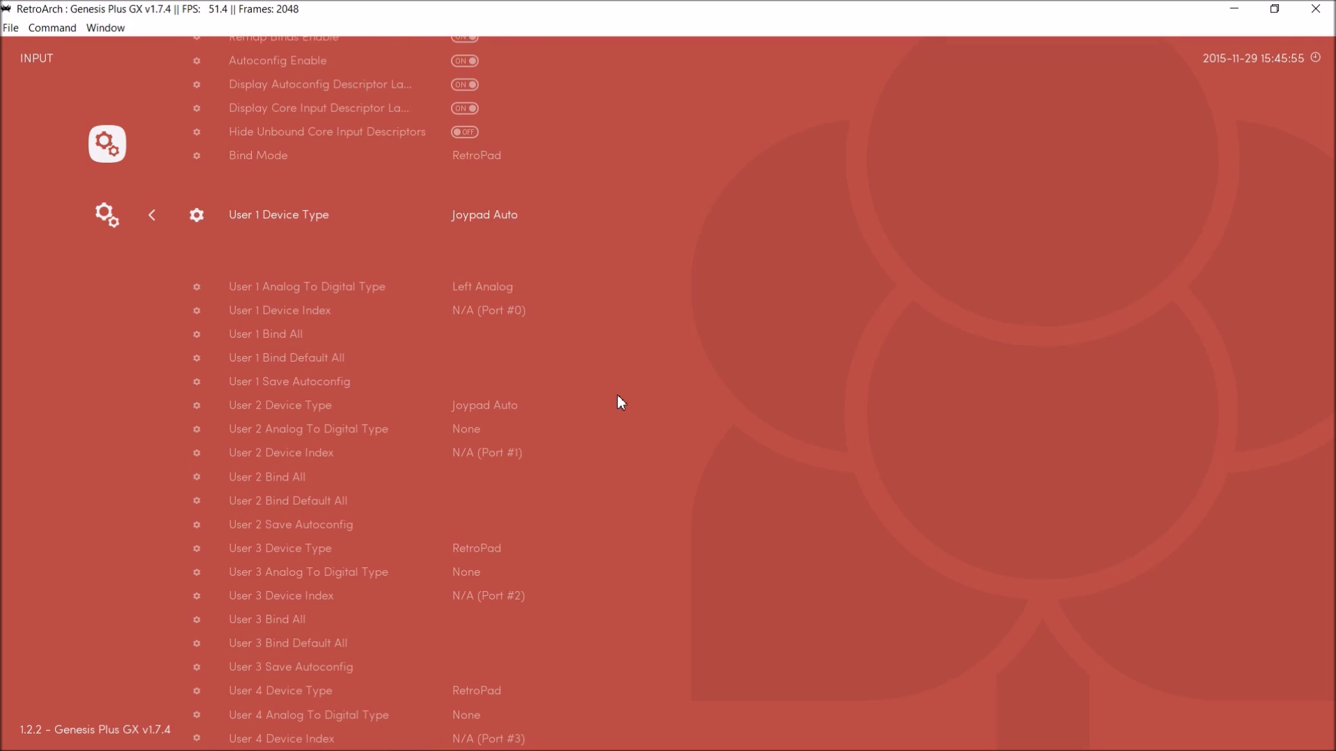
key(BackSpace)
Open the Video settings category
key(Up)
key(Up)
key(Return)
Examine the video options from Display Framerate and Use Fullscreen Mode through Aspect Ratio Index
key(Down)
key(Down)
key(Down)
key(Down)
key(Down)
key(Down)
key(Down)
key(Up)
key(Up)
key(Up)
key(Up)
key(Up)
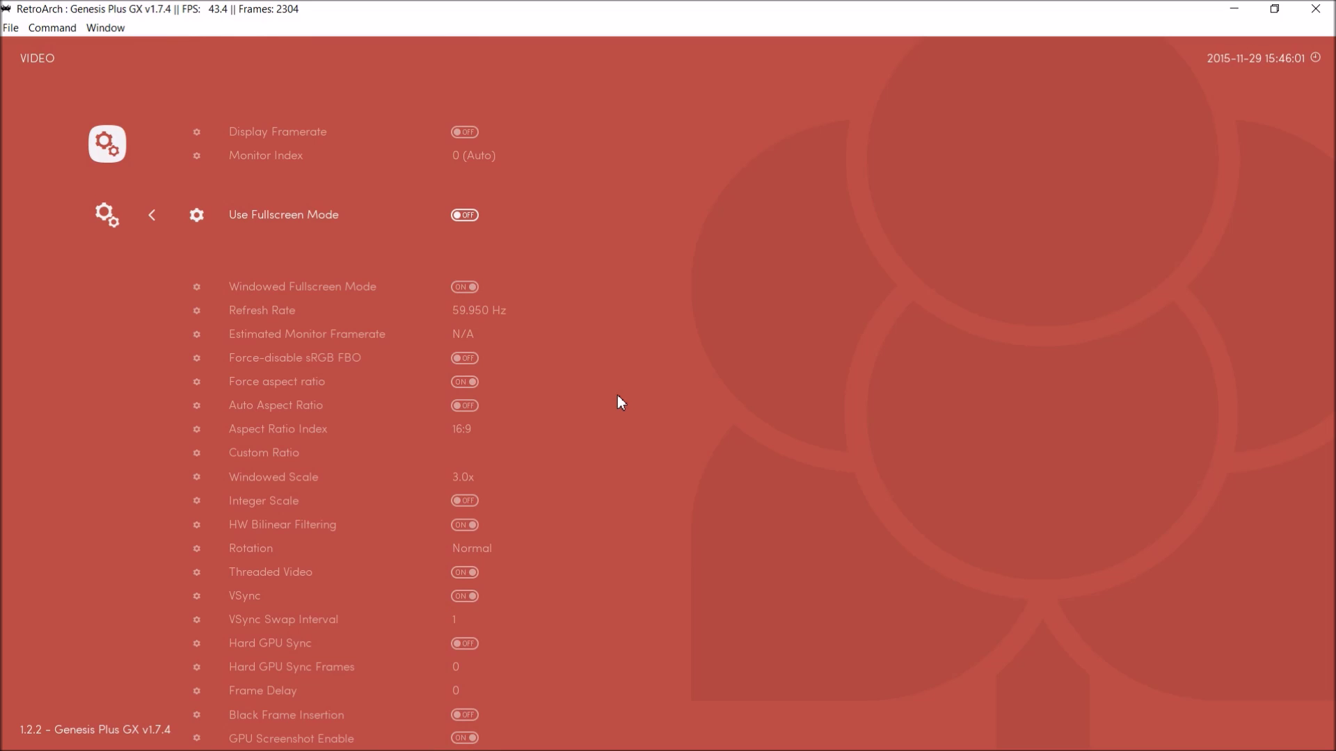
key(Down)
key(Down)
key(Down)
key(Down)
key(Down)
key(Down)
key(Down)
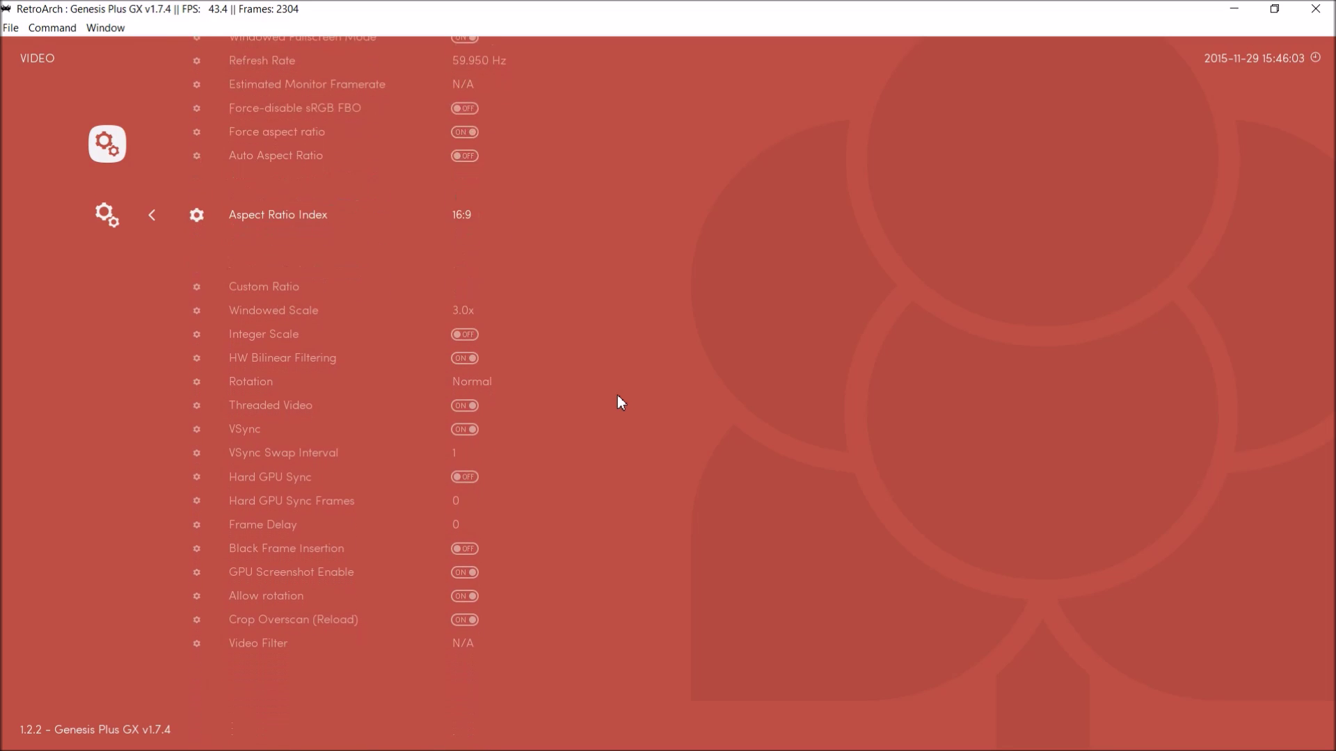
Try the neighbouring Aspect Ratio Index values and return the option to 16:9
key(Left)
key(Right)
key(Left)
key(Right)
Leave the Video settings and return to RetroArch's main menu
key(Up)
key(Up)
key(Up)
key(Up)
key(Up)
key(Up)
key(Up)
key(Up)
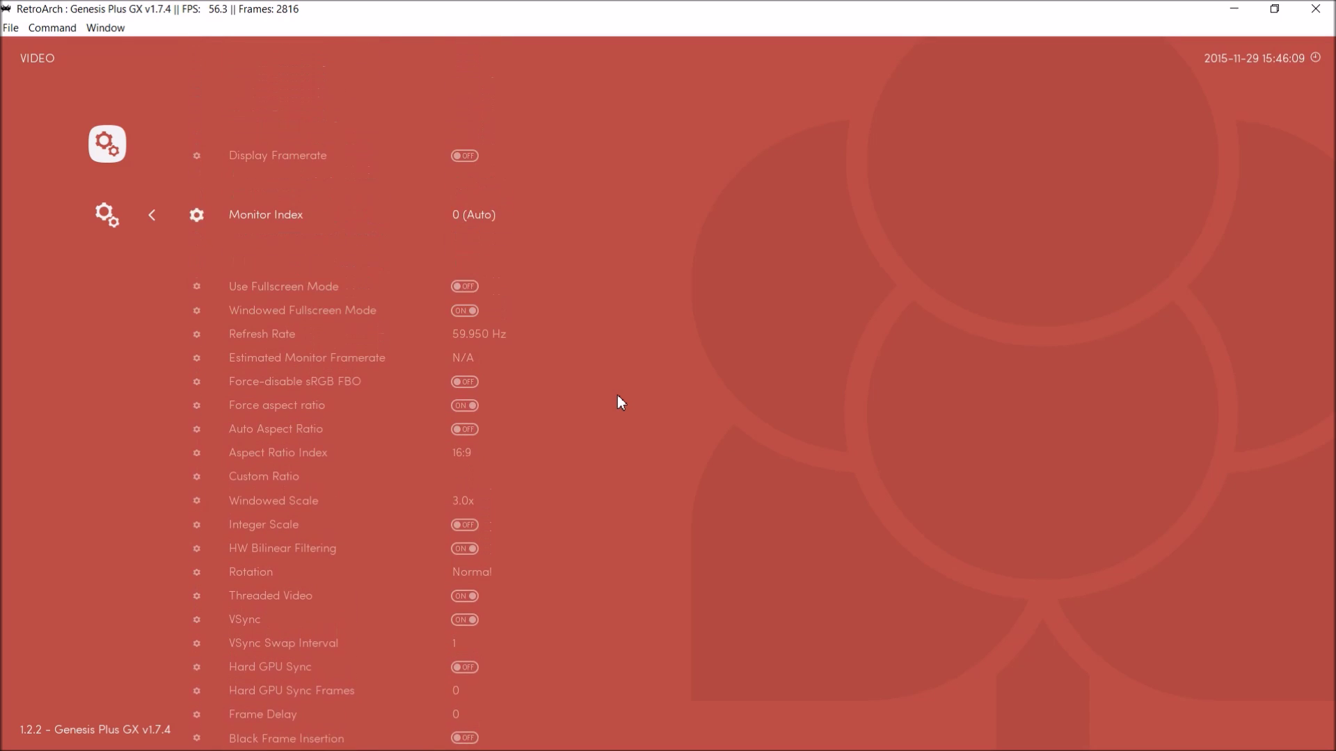
key(BackSpace)
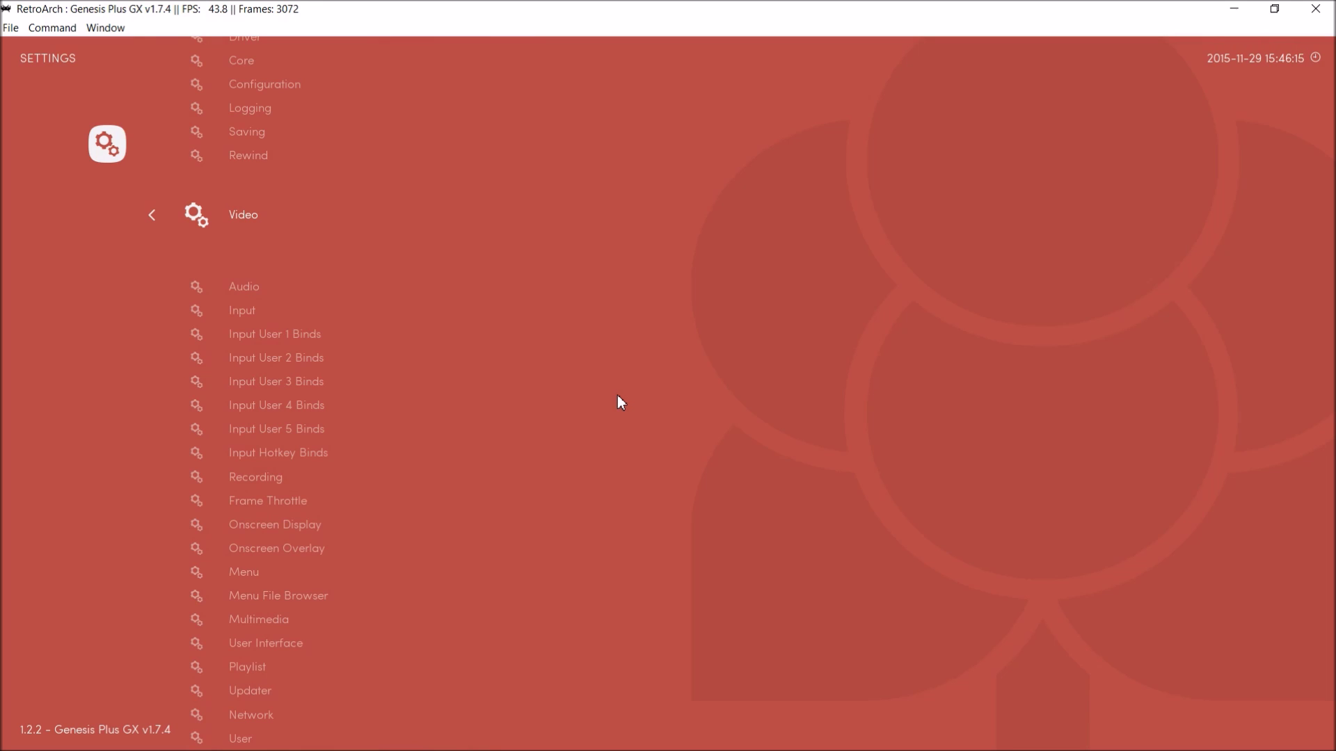
key(BackSpace)
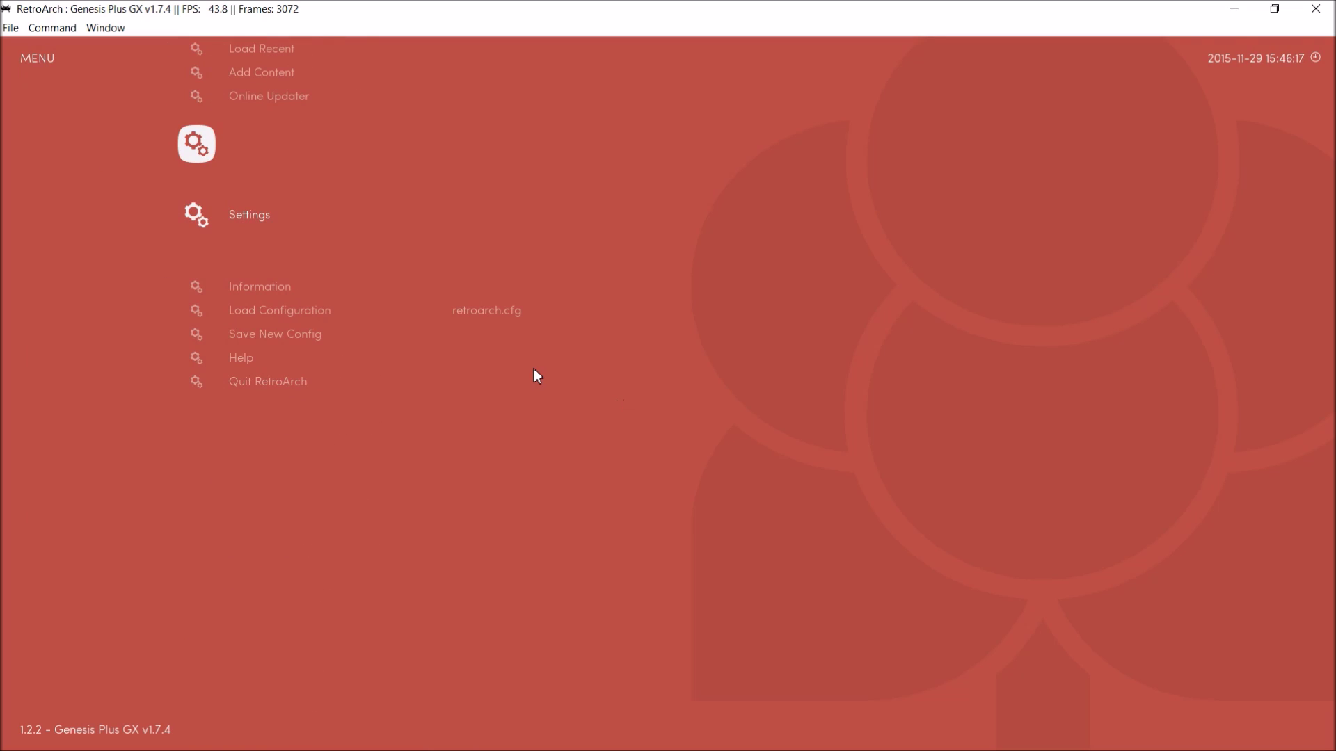
Resume the running Fix-It Felix Jr. game through the Quick Menu and close RetroArch
key(Down)
key(Up)
key(Up)
key(Up)
key(Up)
key(Up)
key(Up)
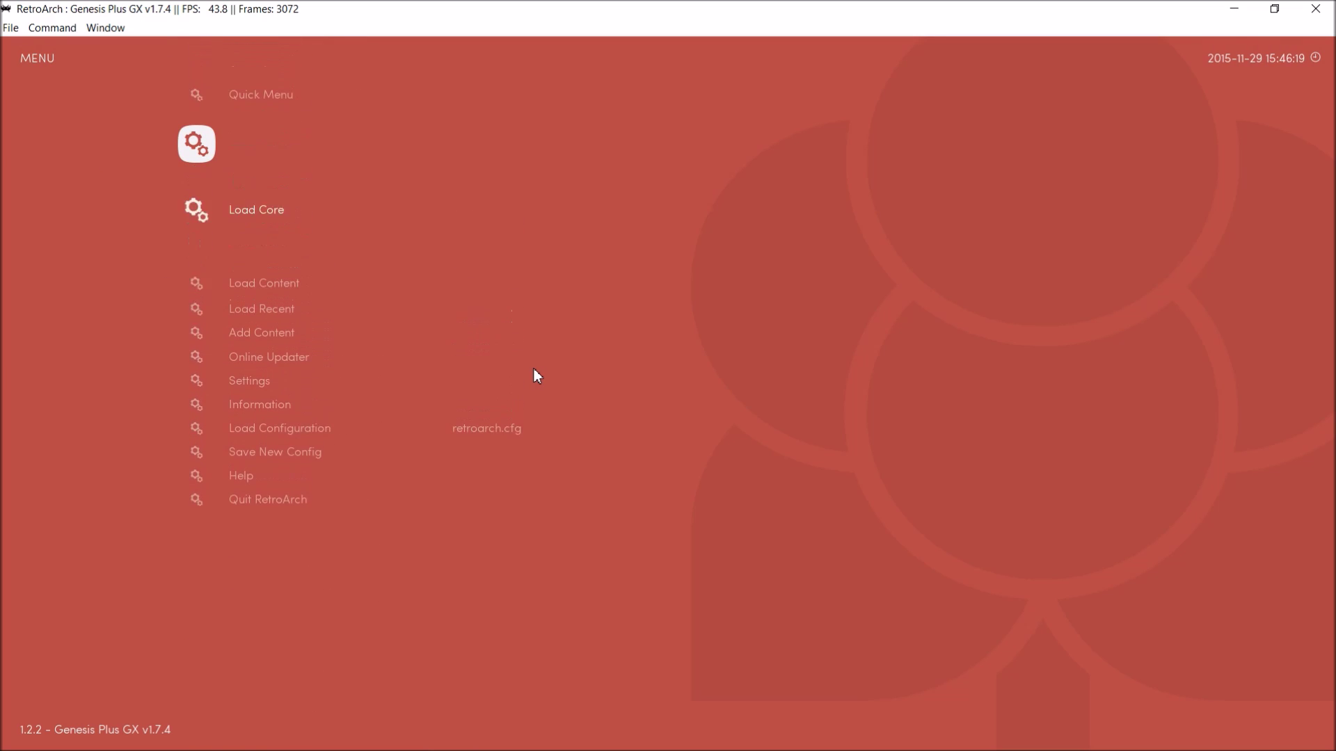
key(Up)
key(Return)
key(Return)
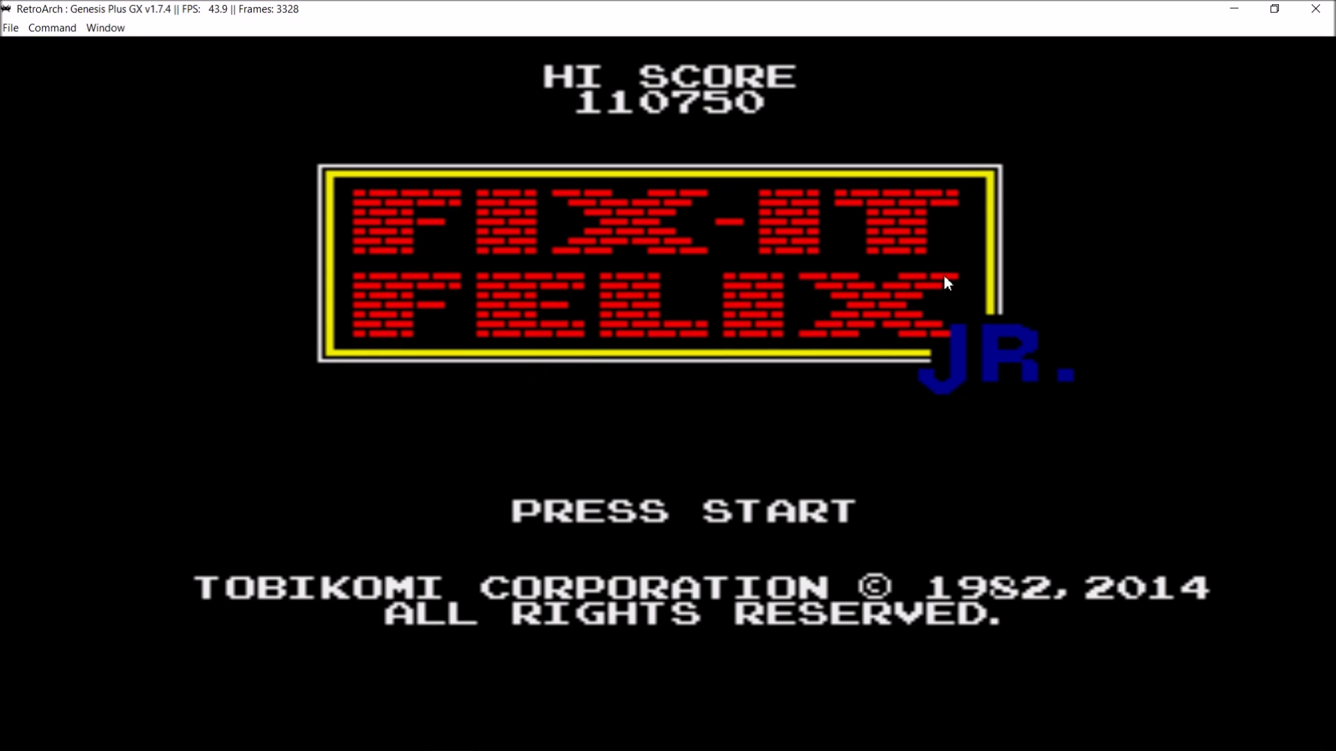
click(1315, 9)
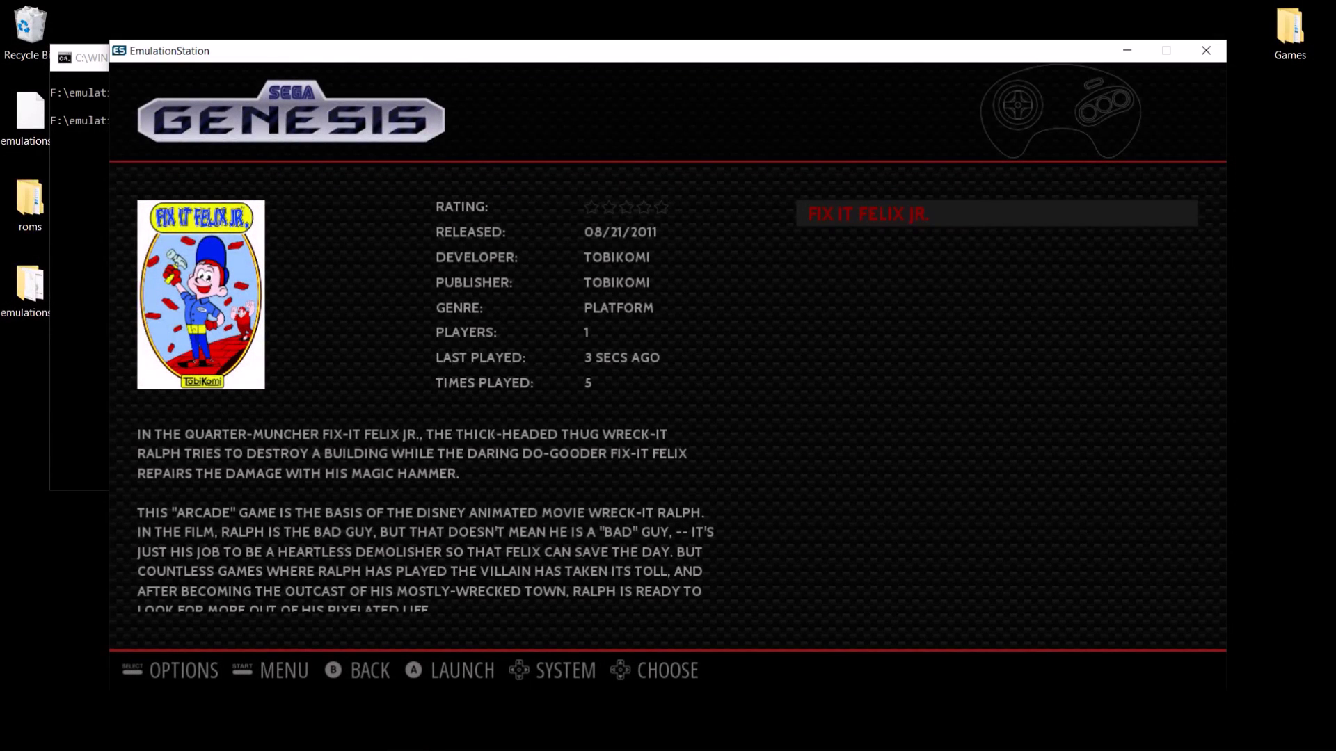
Open EmulationStation's UI Settings from the main menu
key(Return)
key(Down)
key(Down)
key(Down)
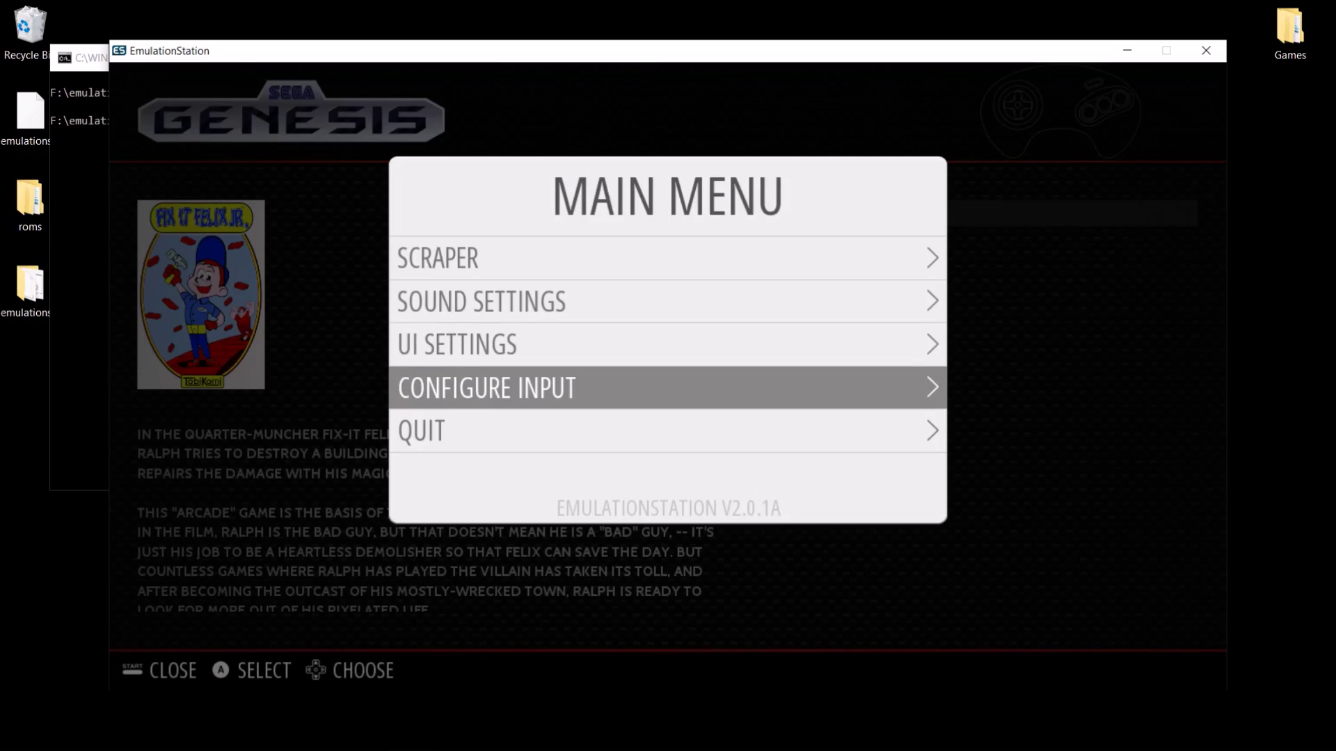
key(Up)
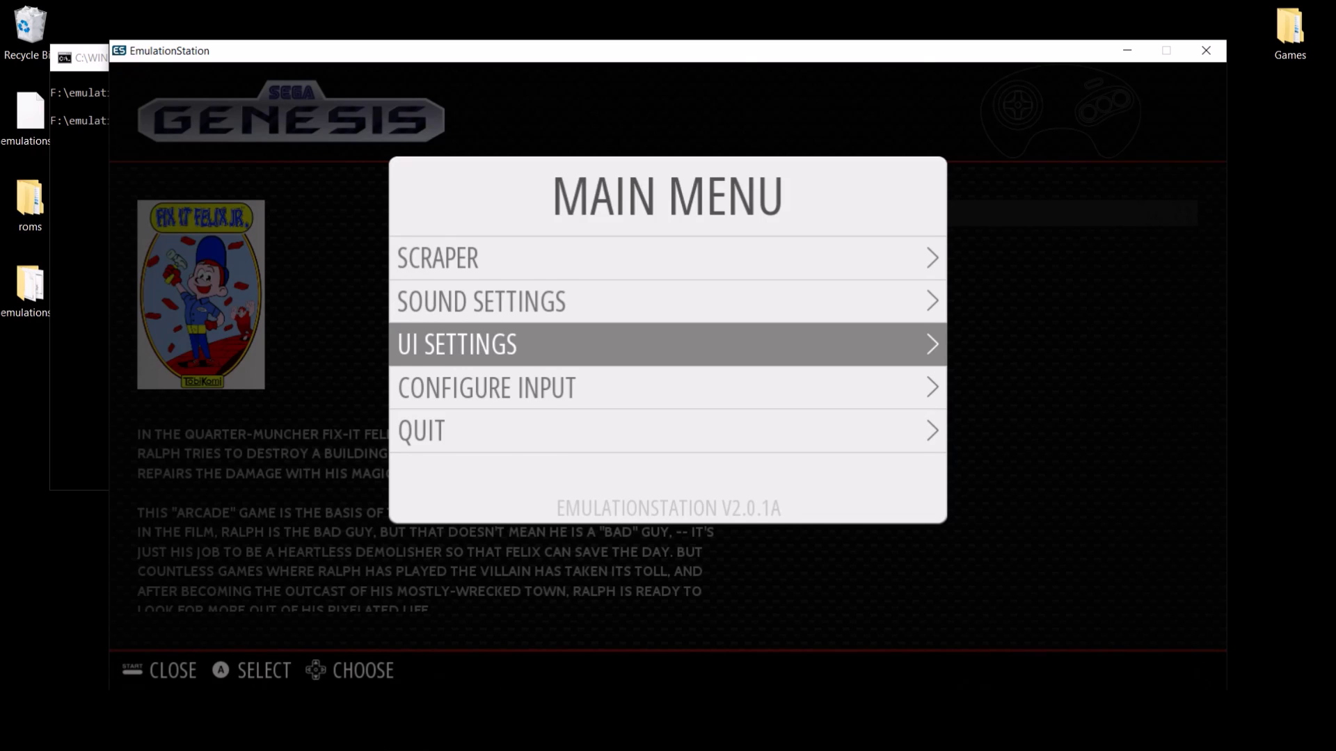
key(Return)
Browse the Theme Set choices, including carbon-centered and es-theme-nbba, return to carbon and close the settings
key(Down)
key(Down)
key(Down)
key(Down)
key(Down)
key(Down)
key(Right)
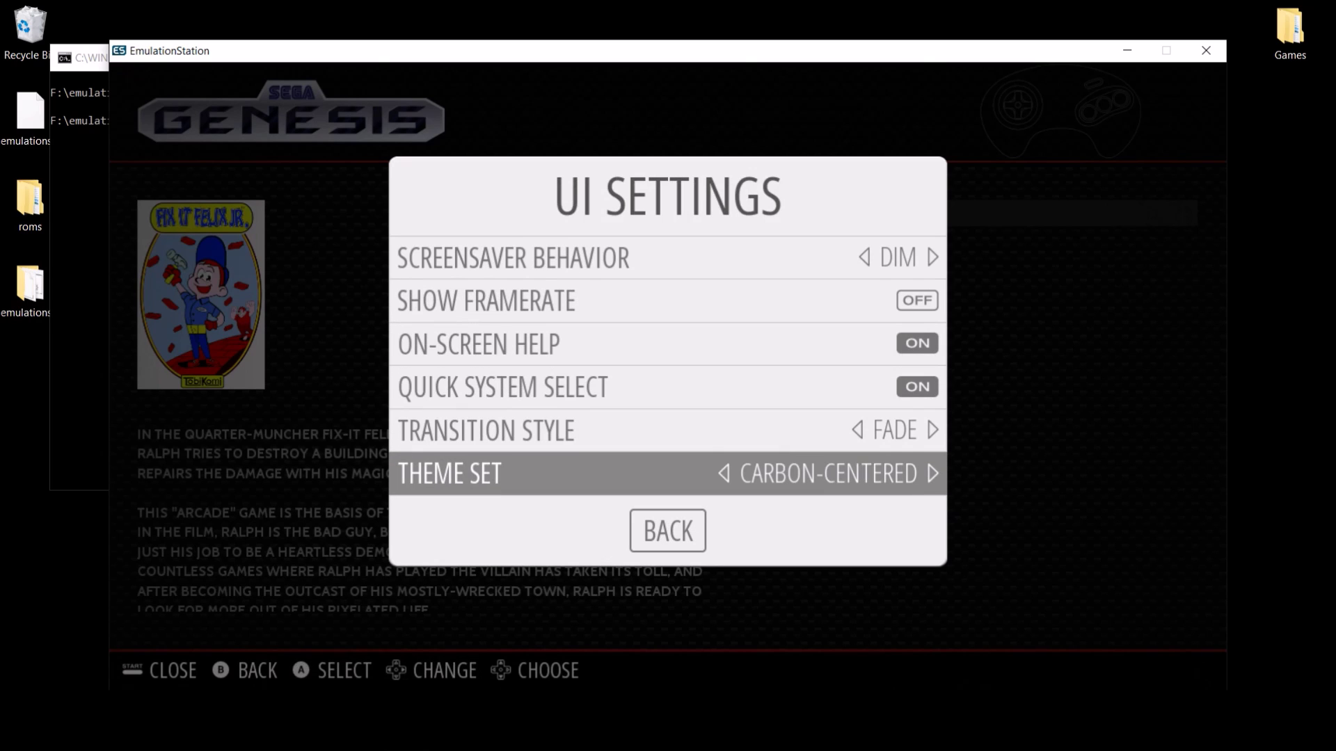
key(Right)
key(Right)
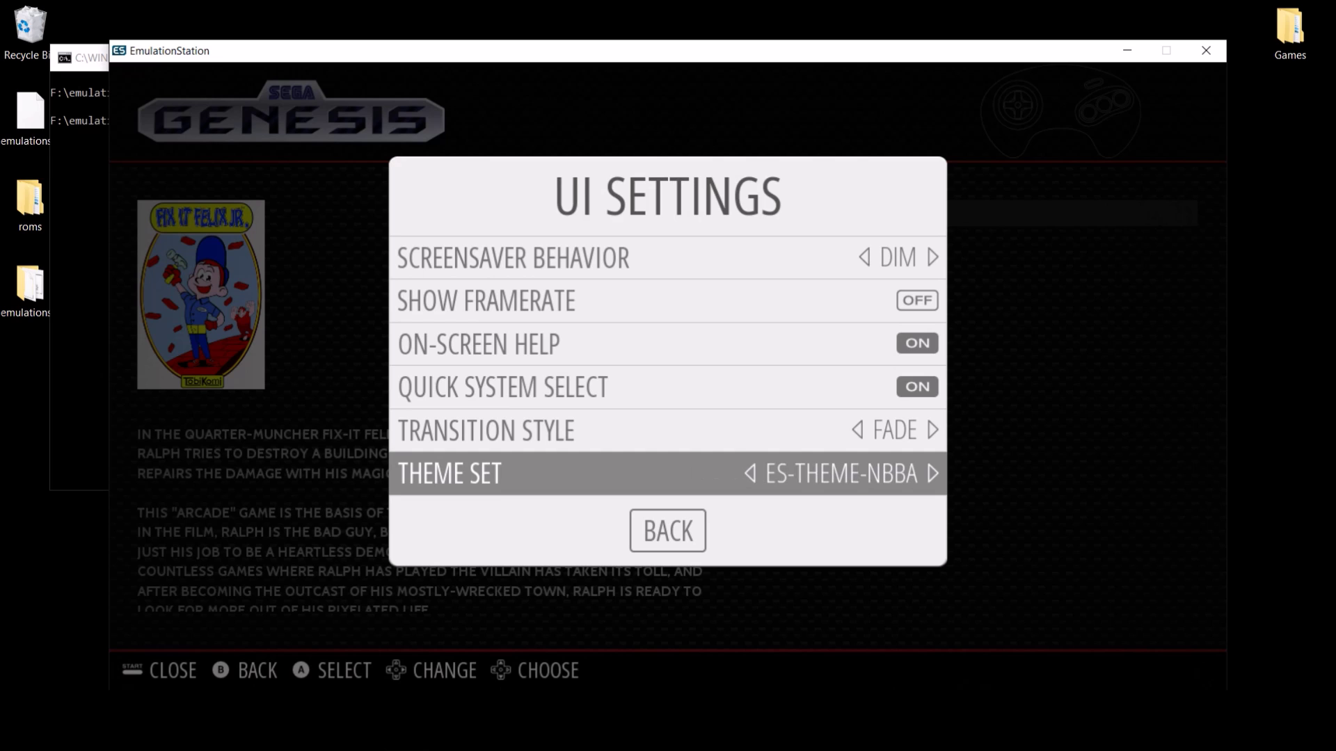
key(Right)
key(Left)
key(Left)
key(Left)
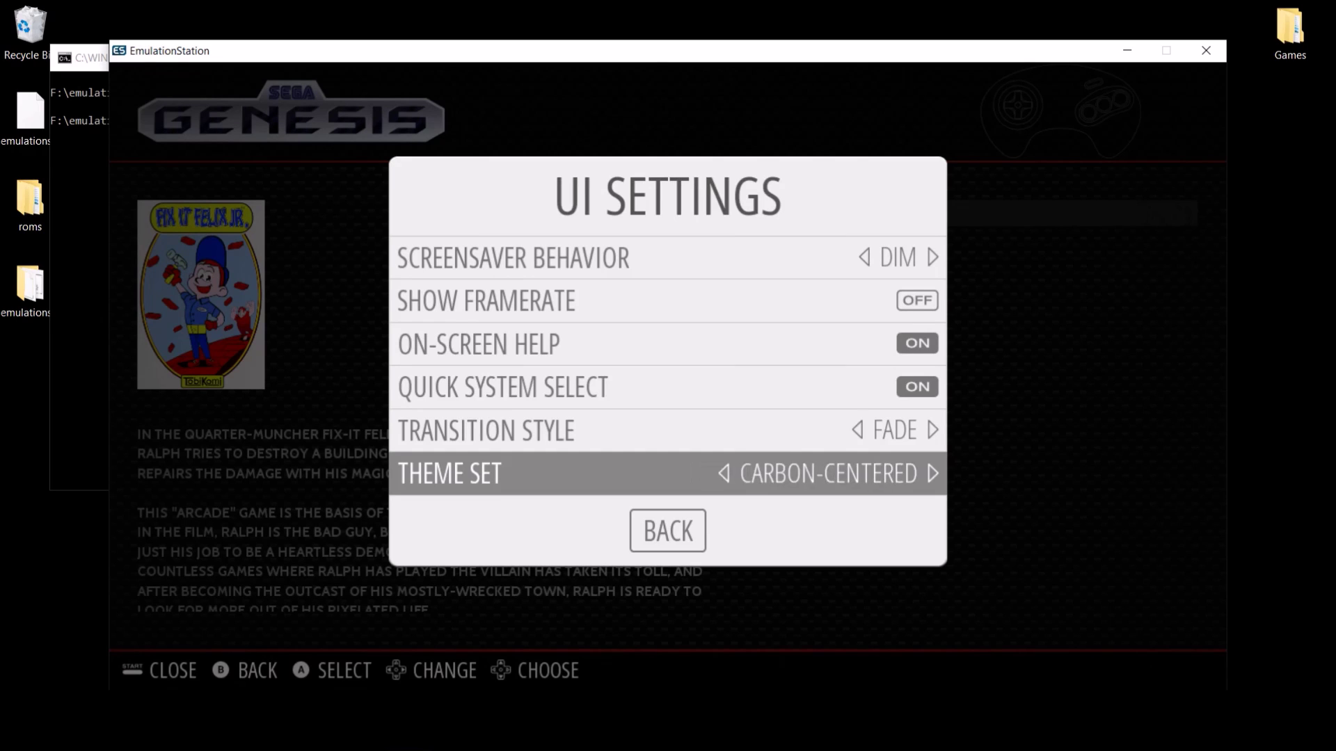
key(Left)
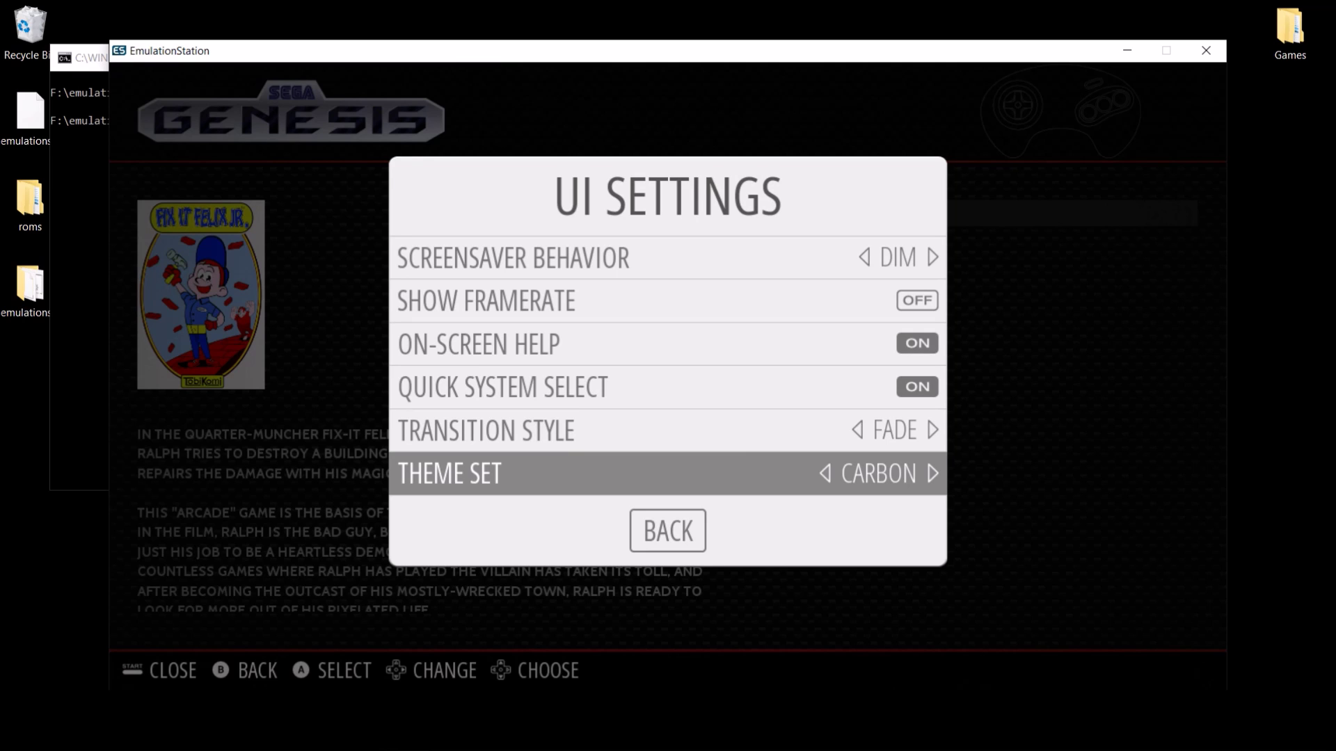
key(Escape)
key(Escape)
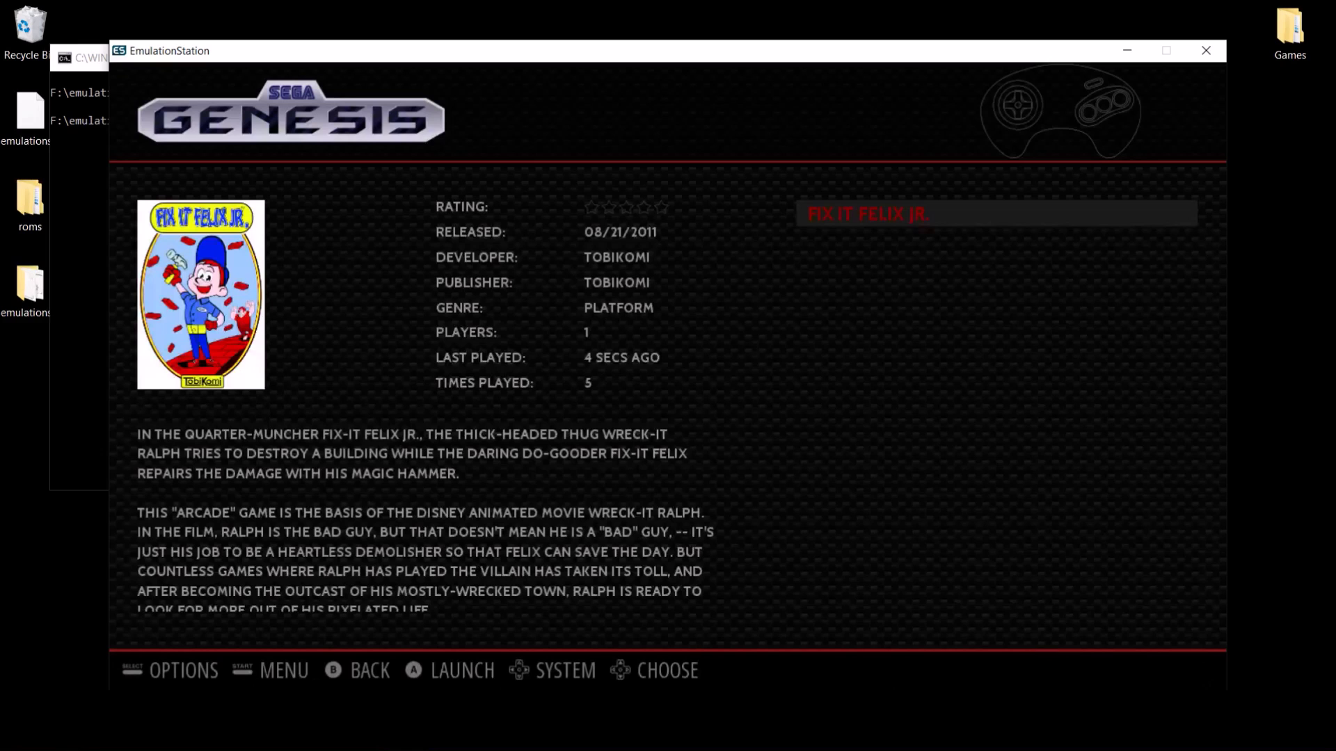
Switch to Chrome and view the Portable Emulationstation wiki page on GitHub
mouse_move(409, 737)
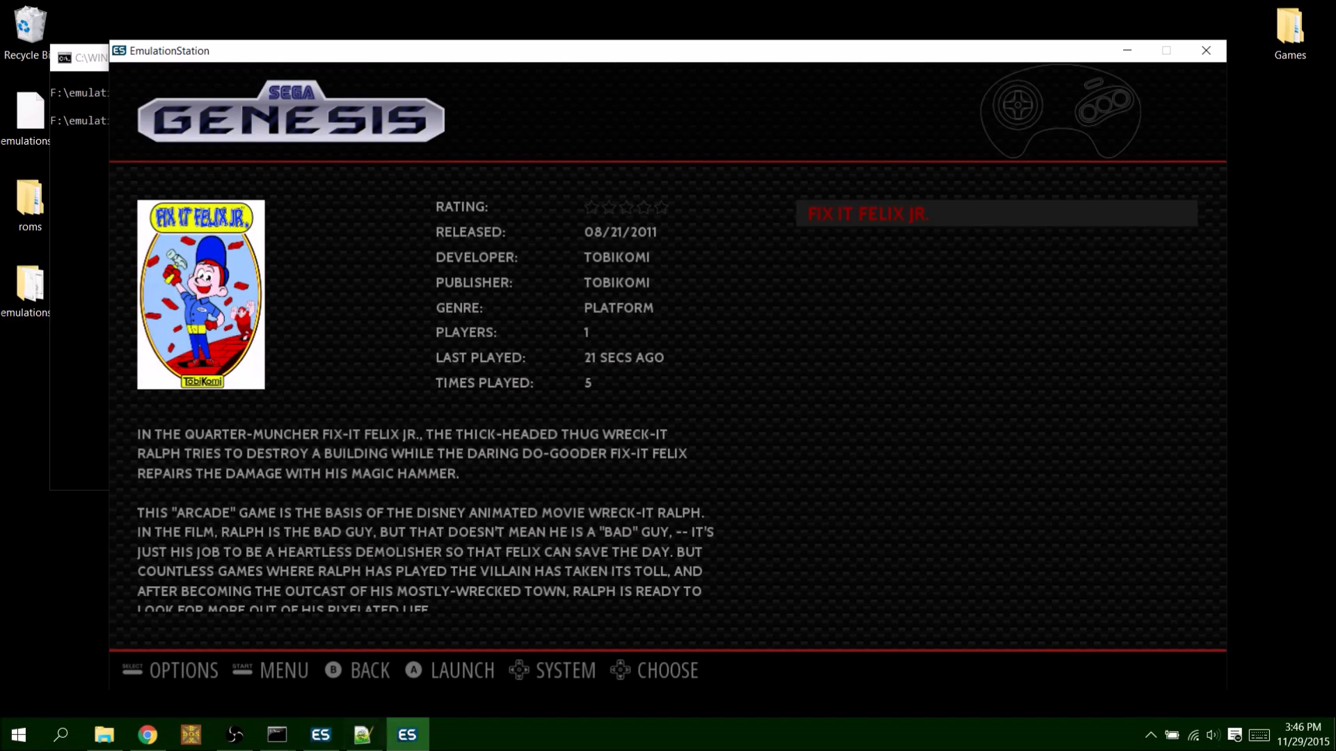
click(147, 739)
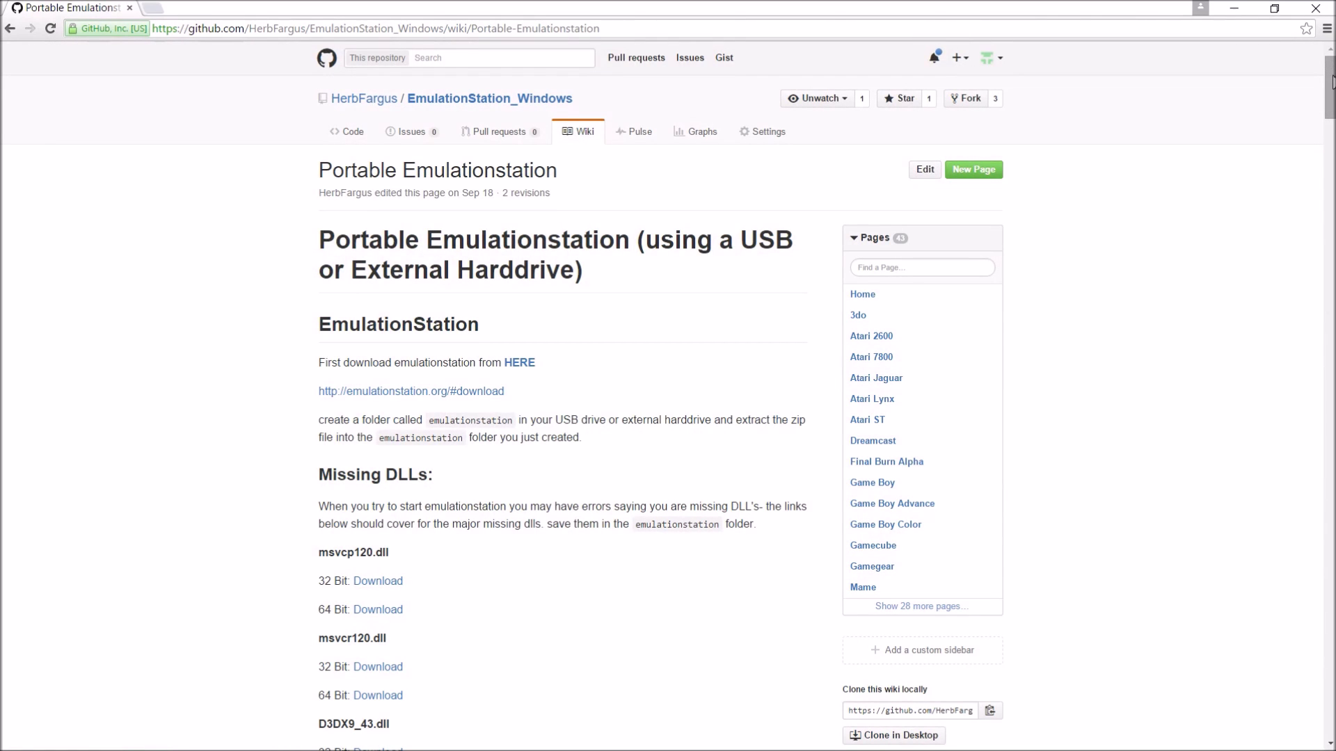
drag(1331, 82, 1332, 85)
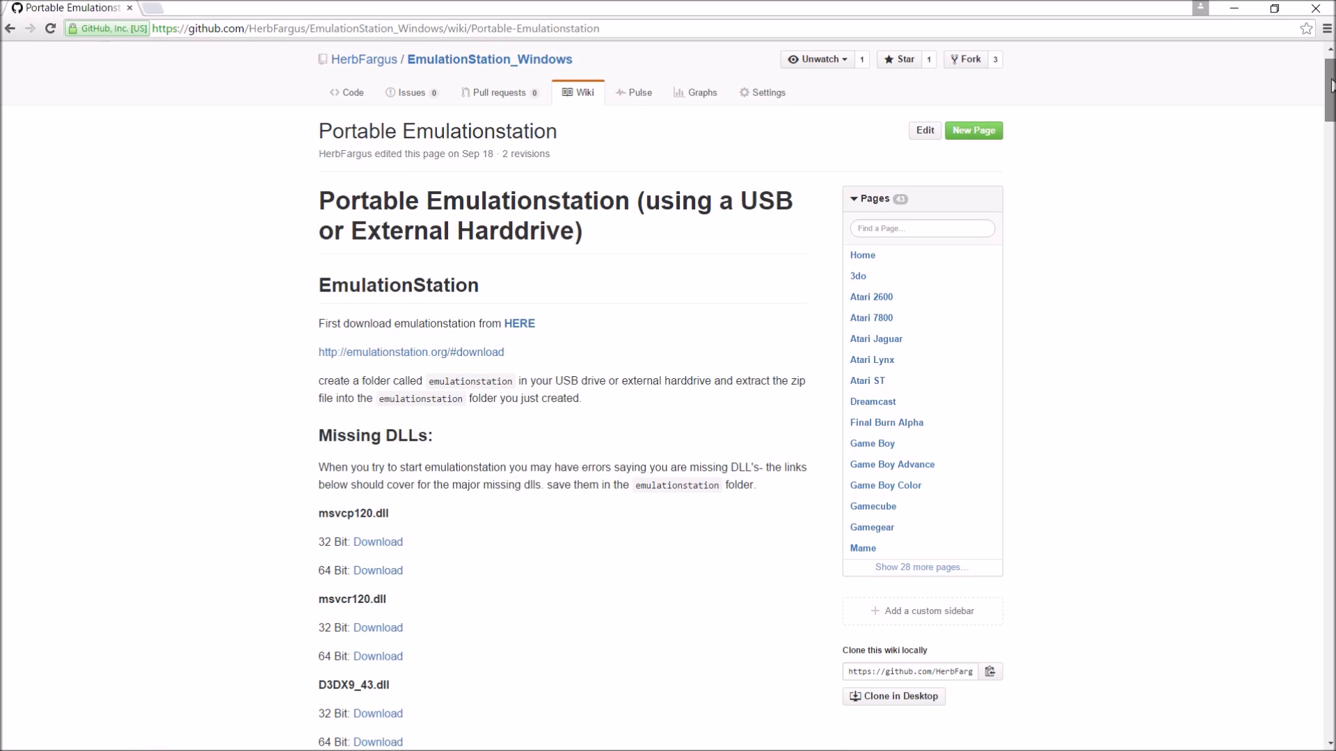